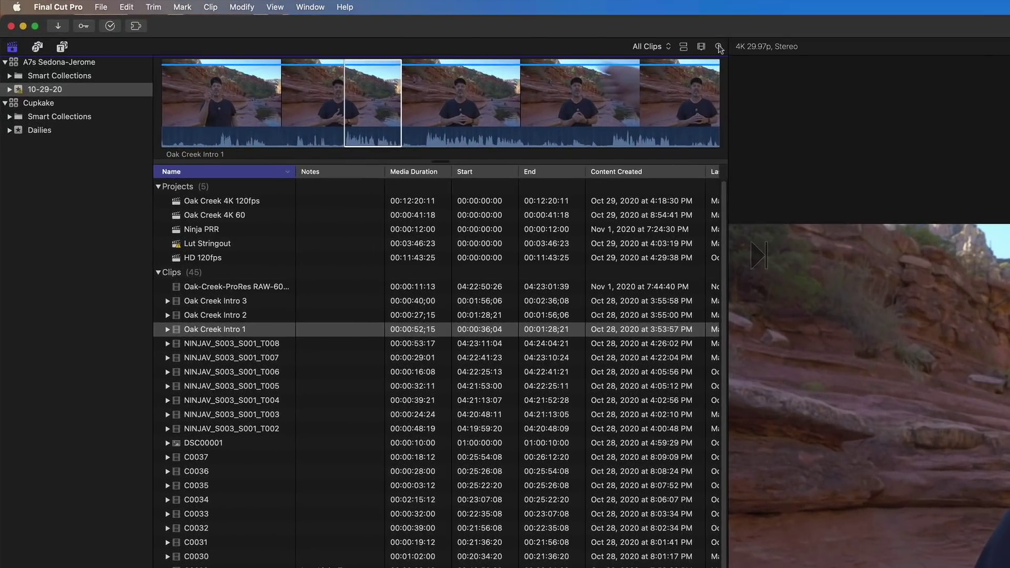
# Search All Text for 'Take', then expand NINJAV_S003_S001_T002 and T003 to reveal their markers
pyautogui.click(479, 31)
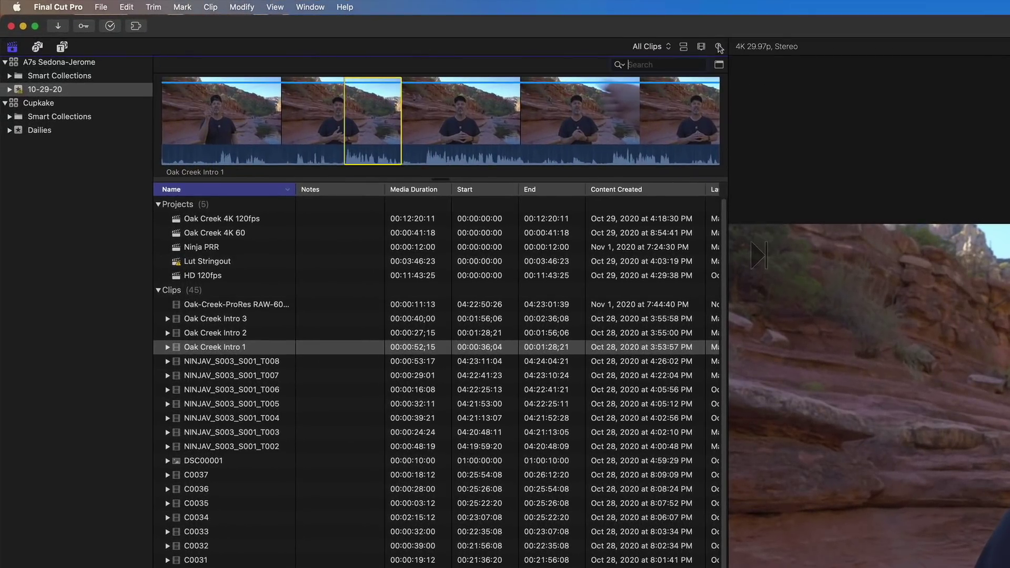
pyautogui.click(622, 66)
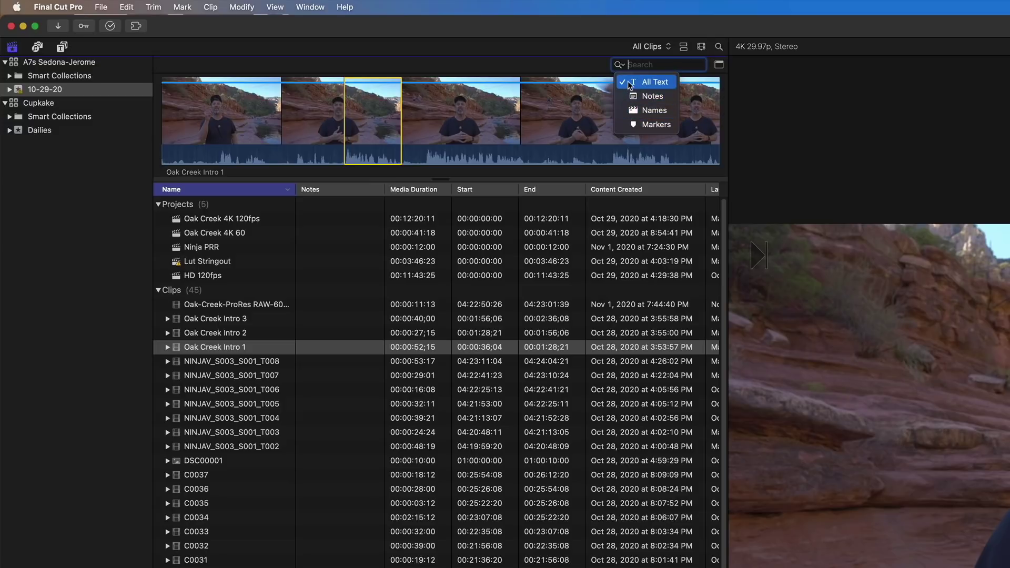
pyautogui.click(630, 82)
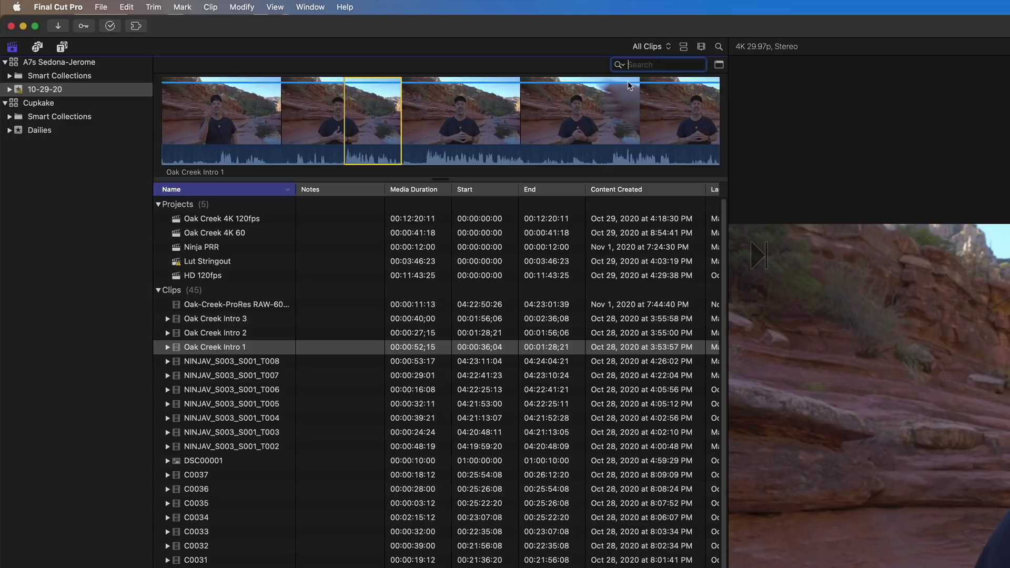
pyautogui.write('Take')
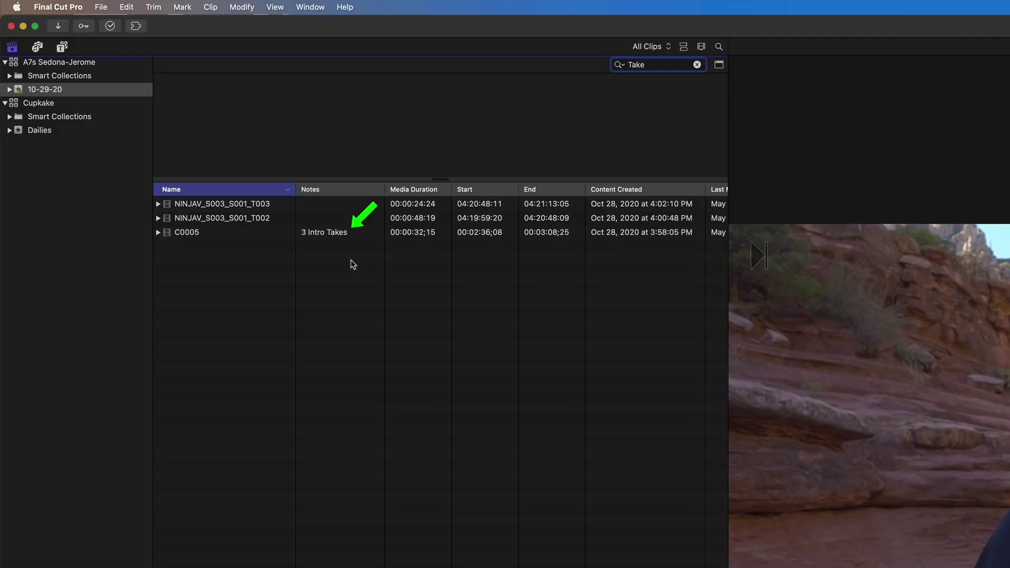
pyautogui.click(157, 218)
pyautogui.click(157, 204)
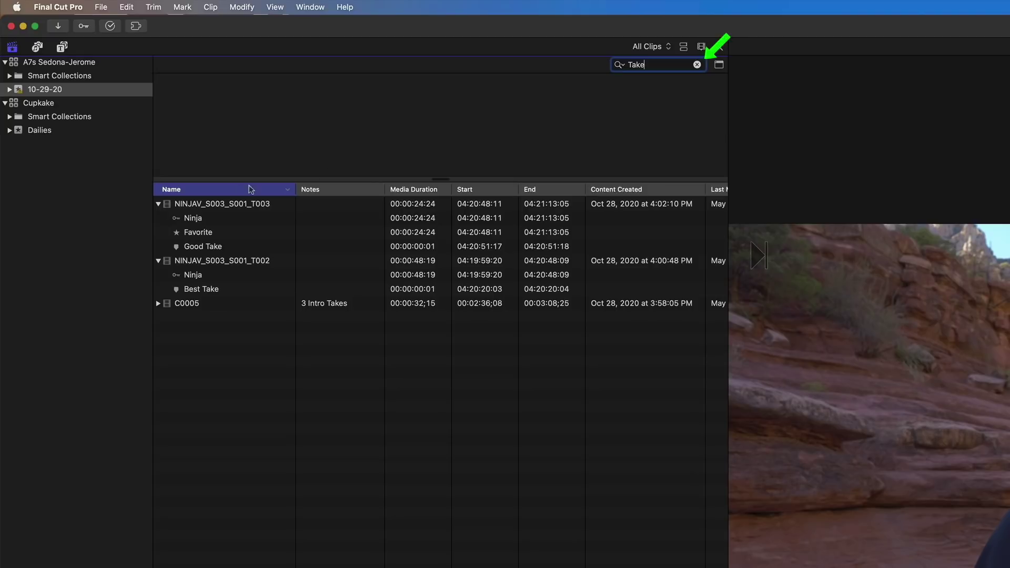
# Clear the Take search, search clip Names for 'creek', then clear that search too
pyautogui.press('super+a')
pyautogui.click(697, 64)
pyautogui.click(619, 65)
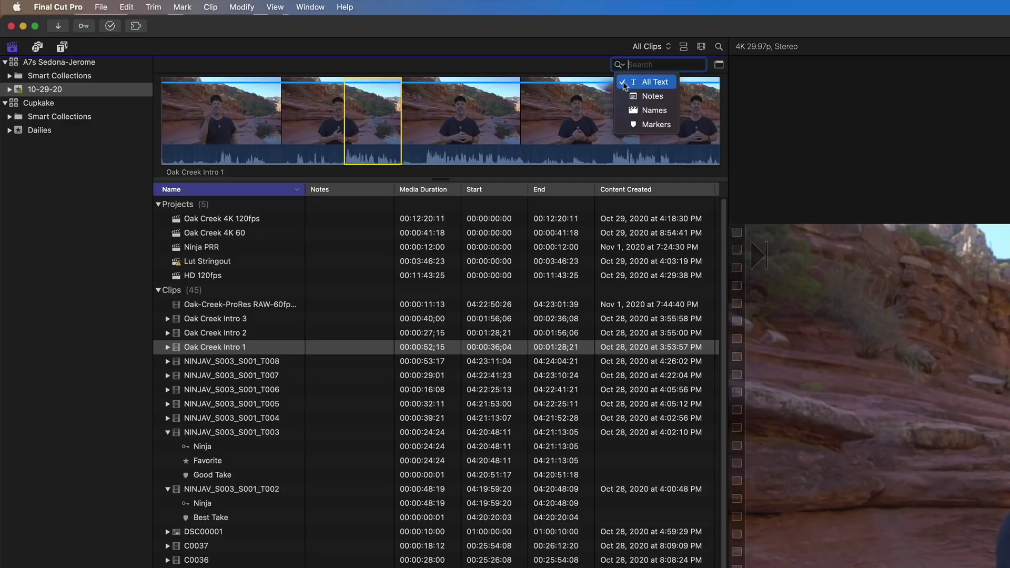
pyautogui.click(628, 110)
pyautogui.write('creek')
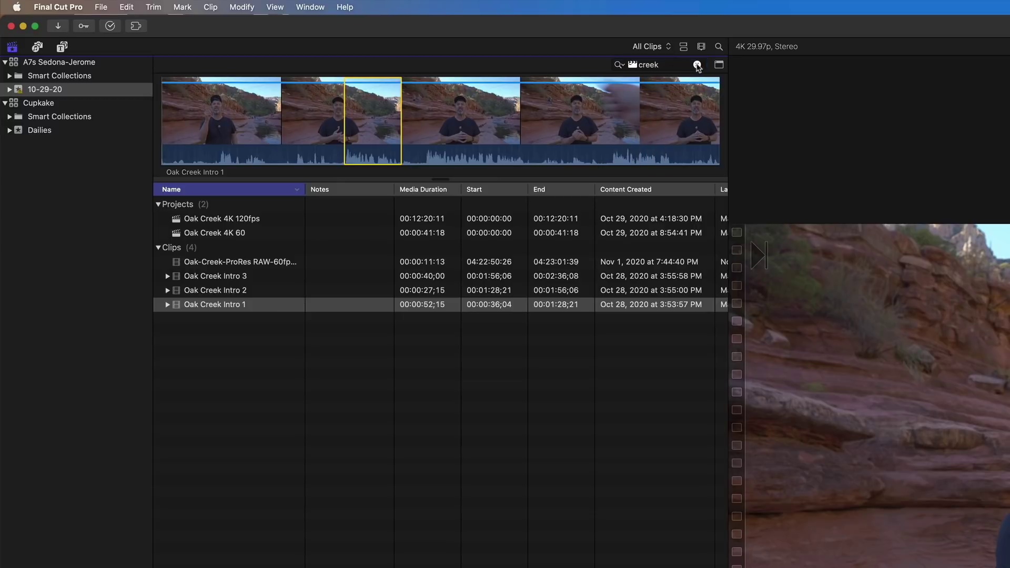
pyautogui.click(697, 64)
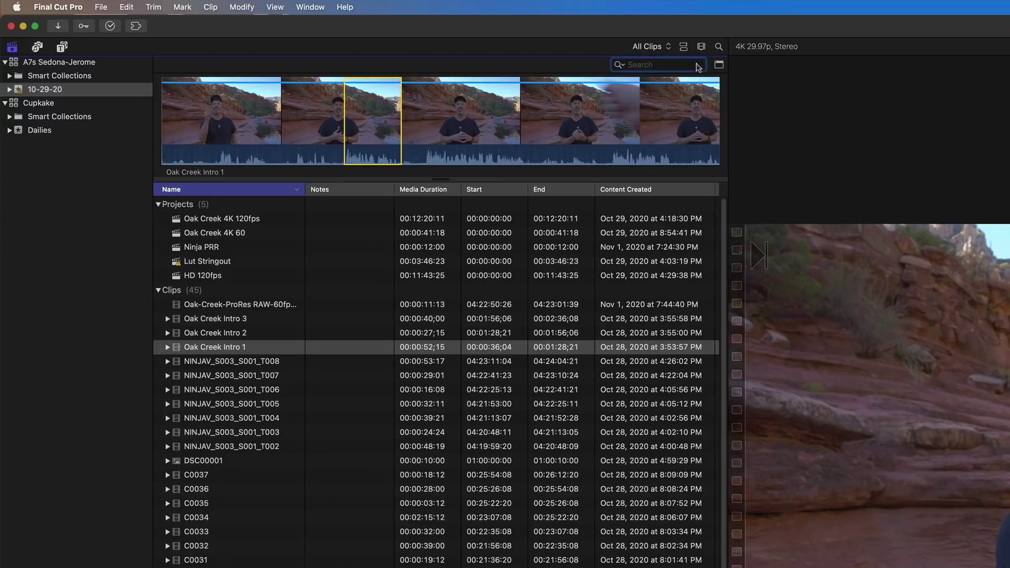
# Open Edit Available Columns from the column header menu and browse the full property list
pyautogui.rightClick(502, 190)
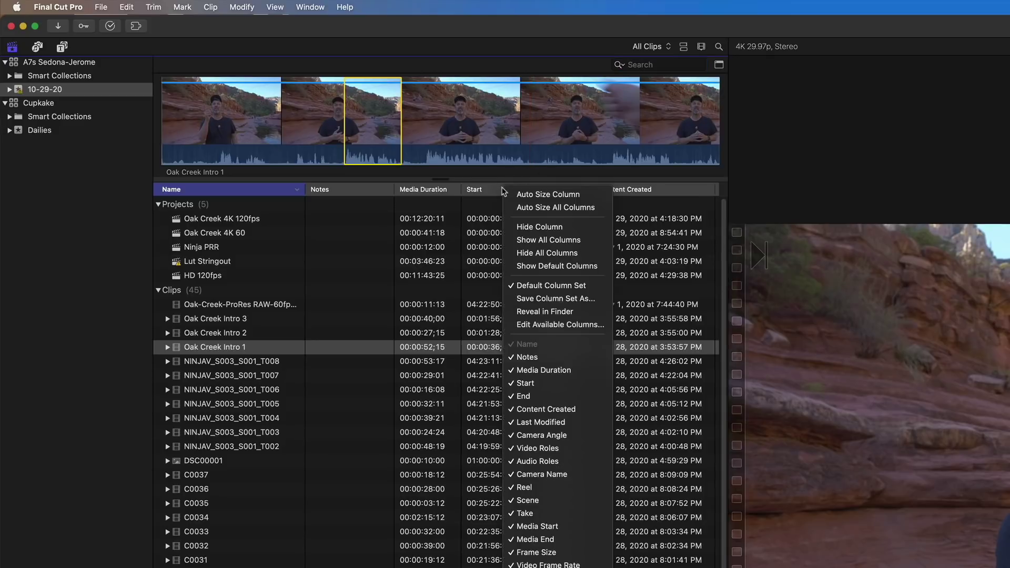
pyautogui.click(524, 323)
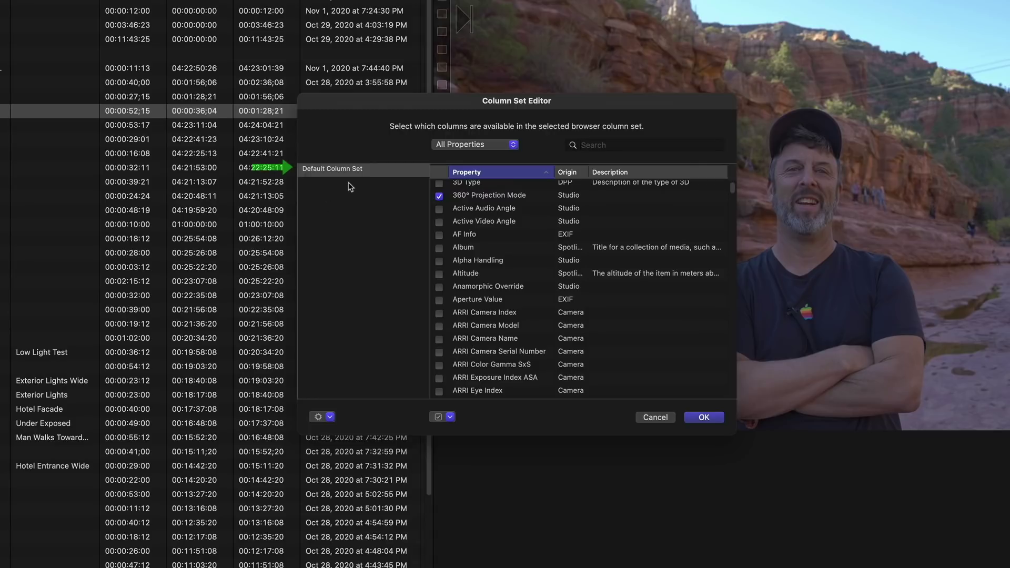
pyautogui.scroll(-5, 467, 252)
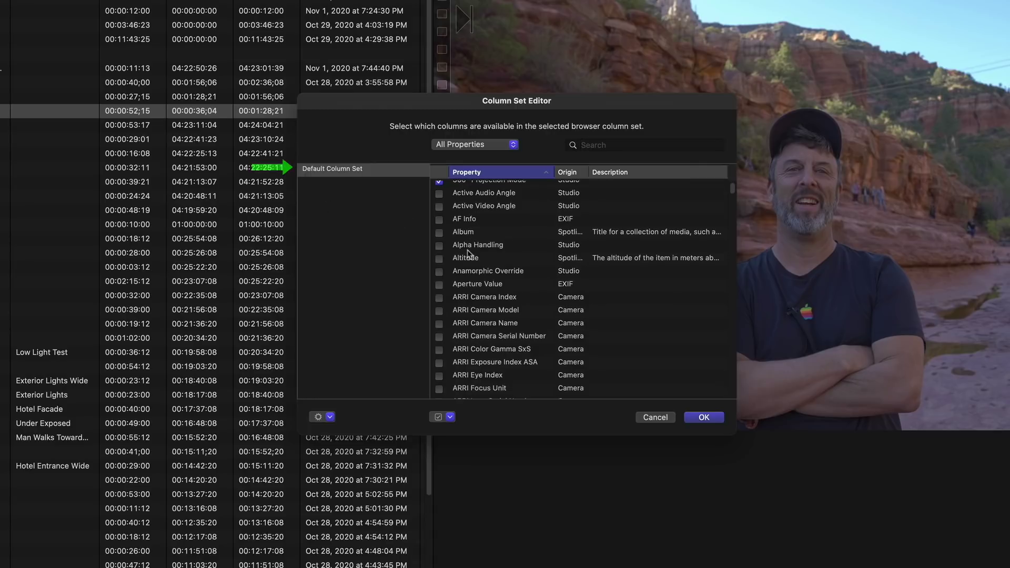
pyautogui.scroll(-15, 468, 252)
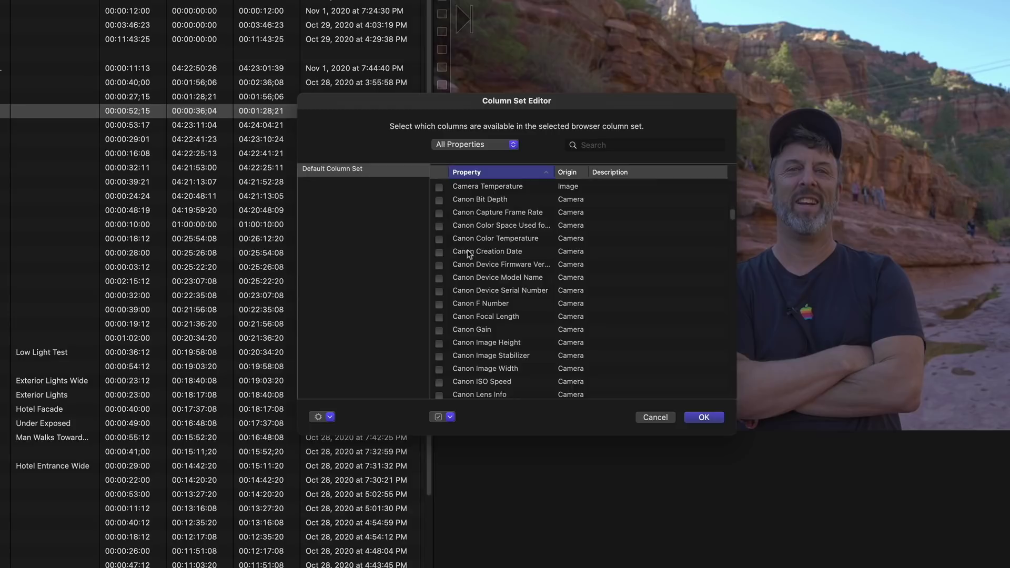
pyautogui.scroll(-10, 468, 254)
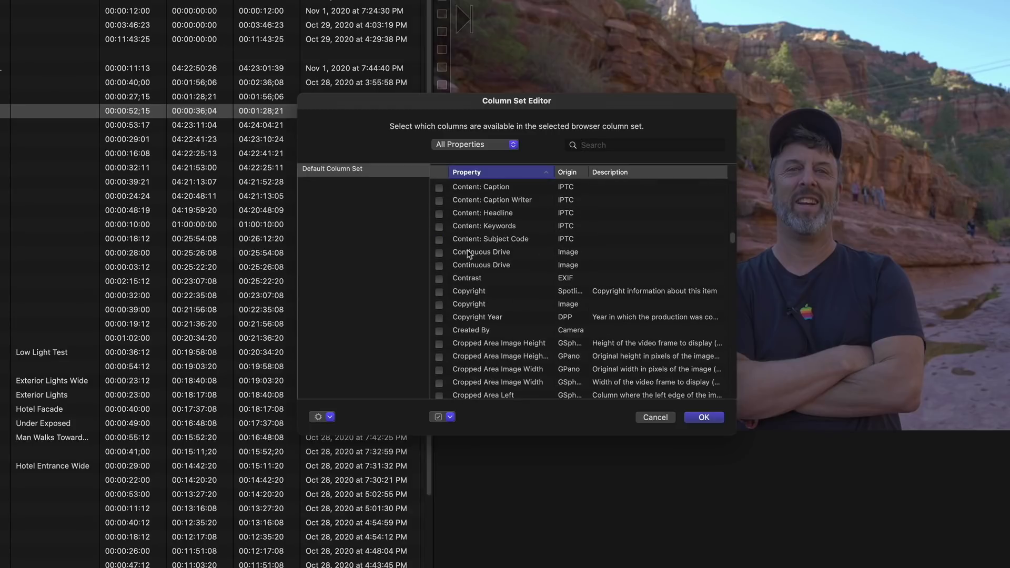
pyautogui.scroll(4, 467, 254)
pyautogui.scroll(12, 468, 253)
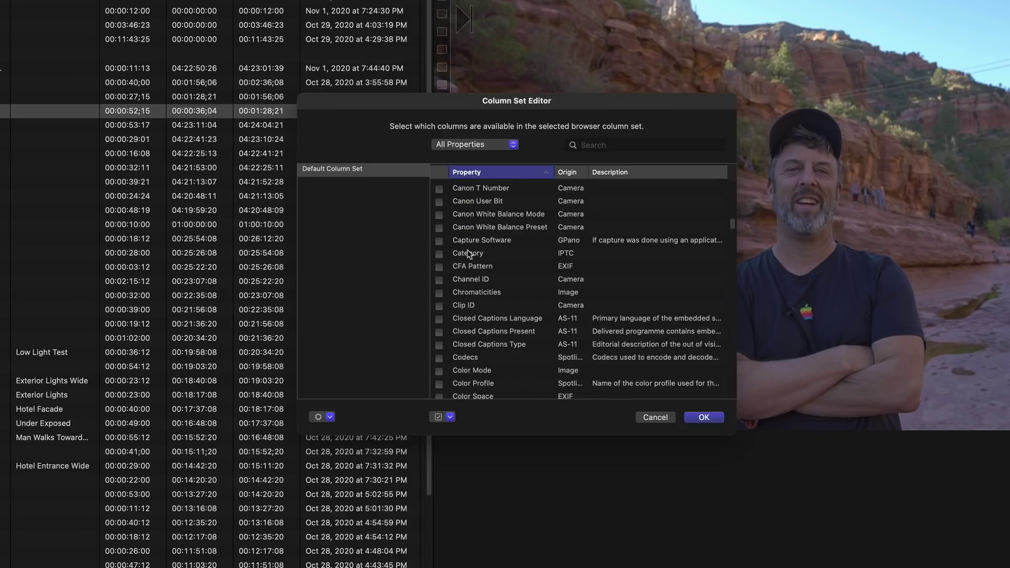
pyautogui.scroll(10, 468, 252)
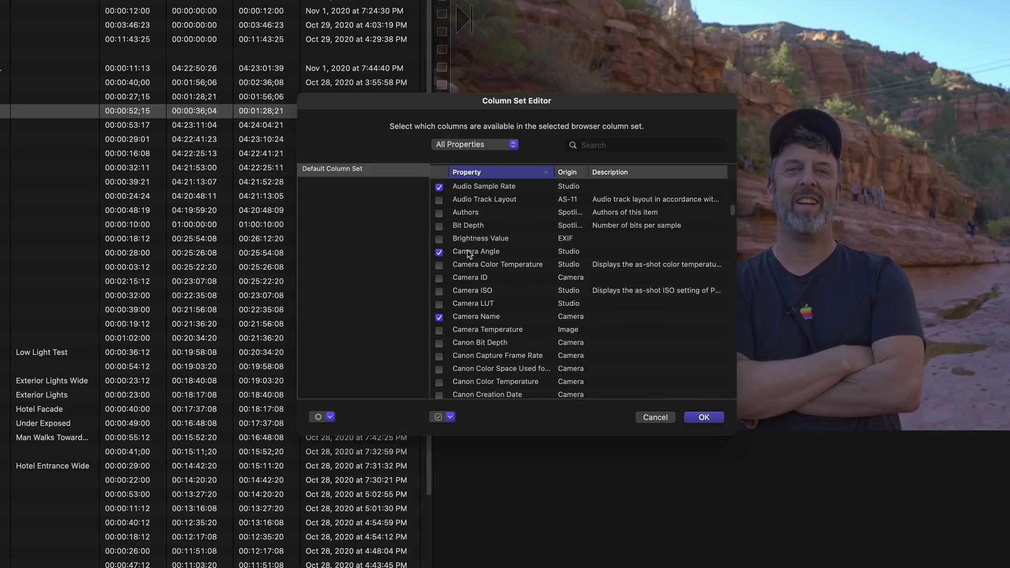
# Make an editable, named copy of the default column set
pyautogui.click(439, 278)
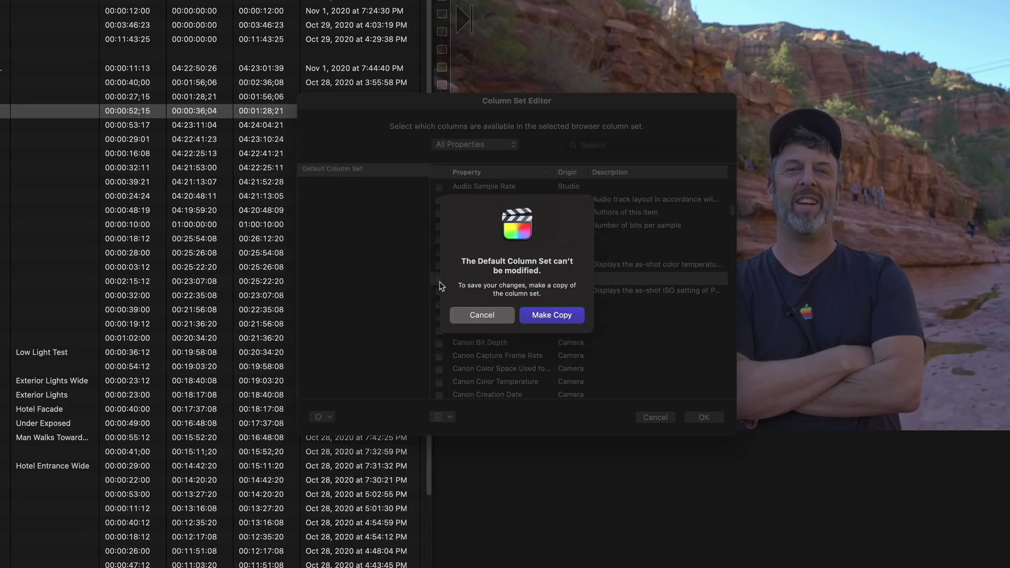
pyautogui.click(530, 316)
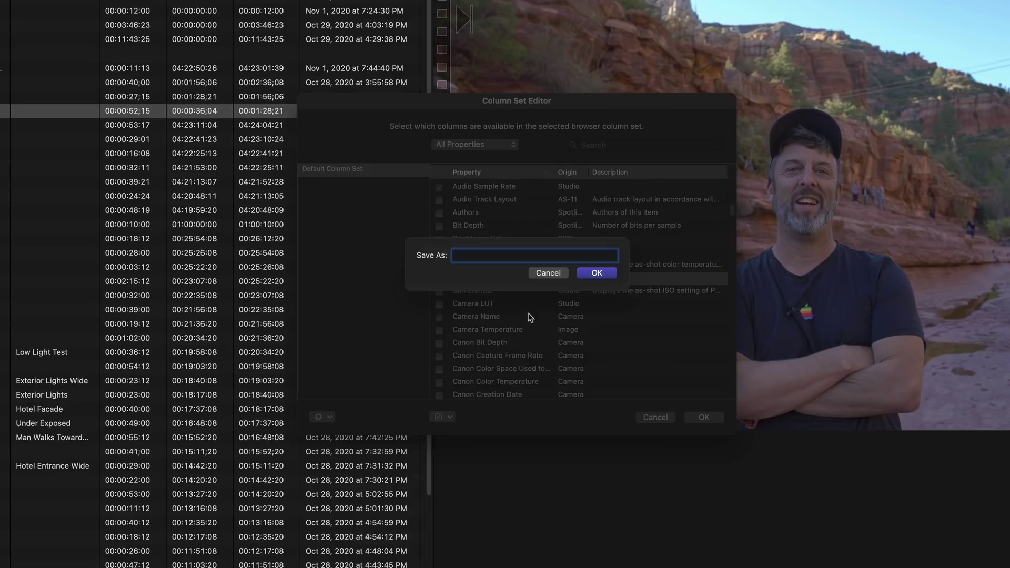
pyautogui.write('Steve Set')
pyautogui.click(596, 273)
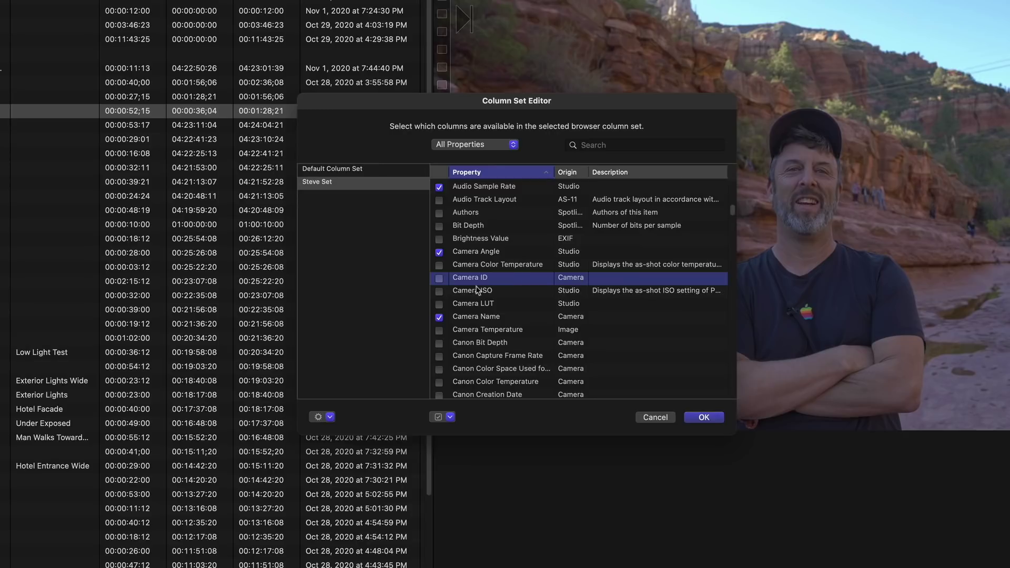
# Enable Camera ID, Camera ISO, Canon Capture Frame Rate and Canon color space; untick Camera Name
pyautogui.click(439, 279)
pyautogui.click(439, 291)
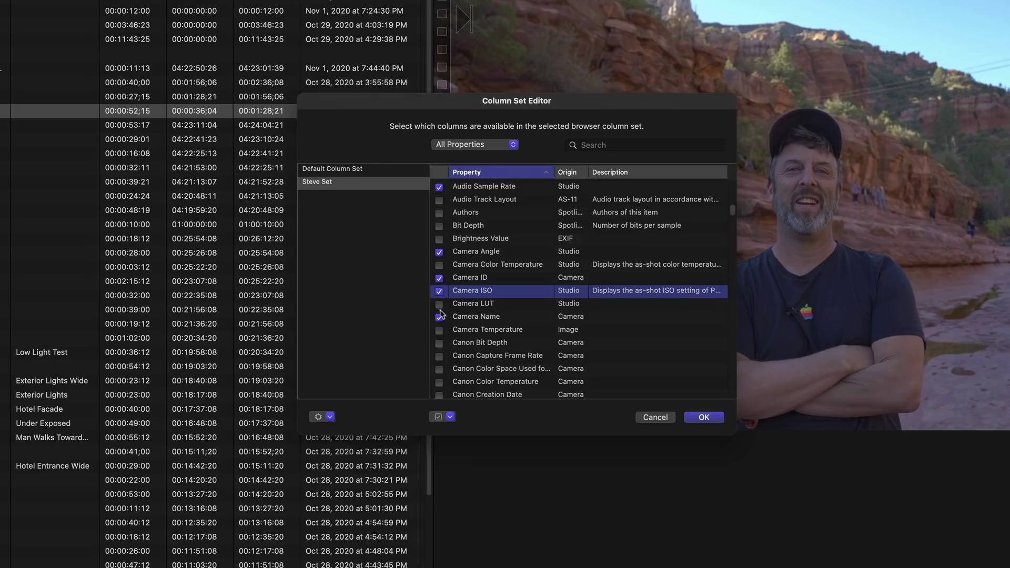
pyautogui.click(440, 317)
pyautogui.click(439, 357)
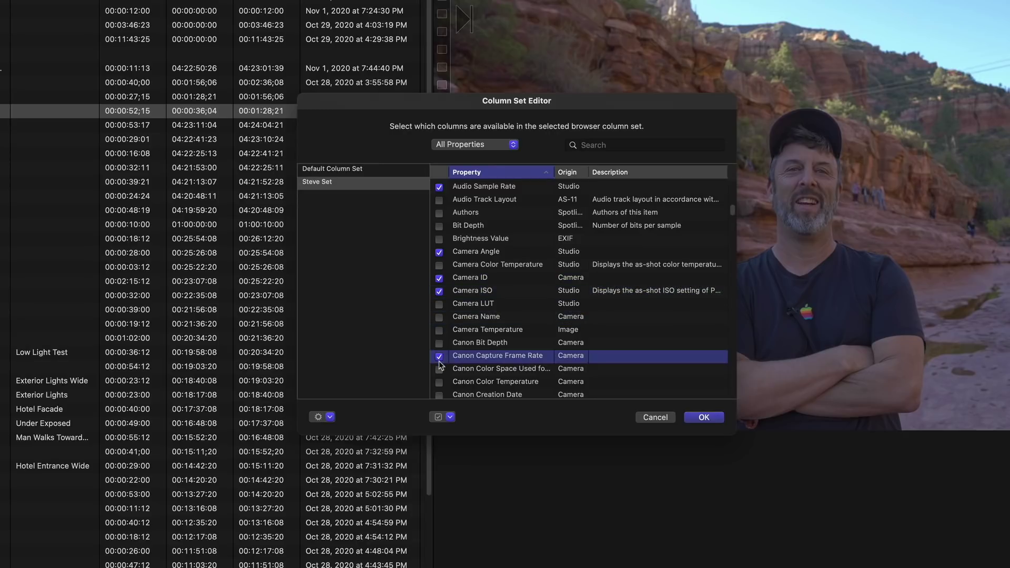
pyautogui.click(439, 370)
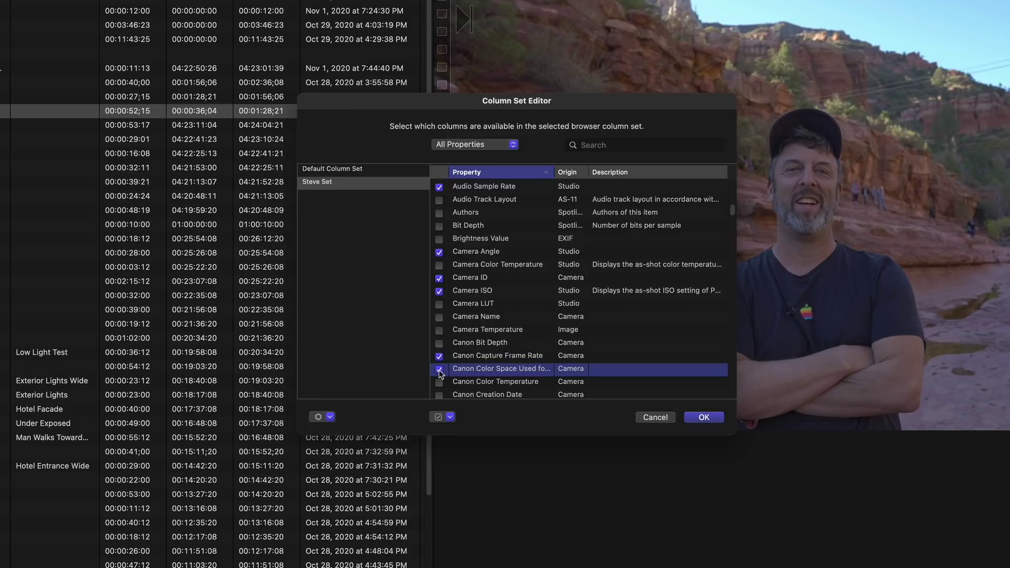
pyautogui.click(473, 146)
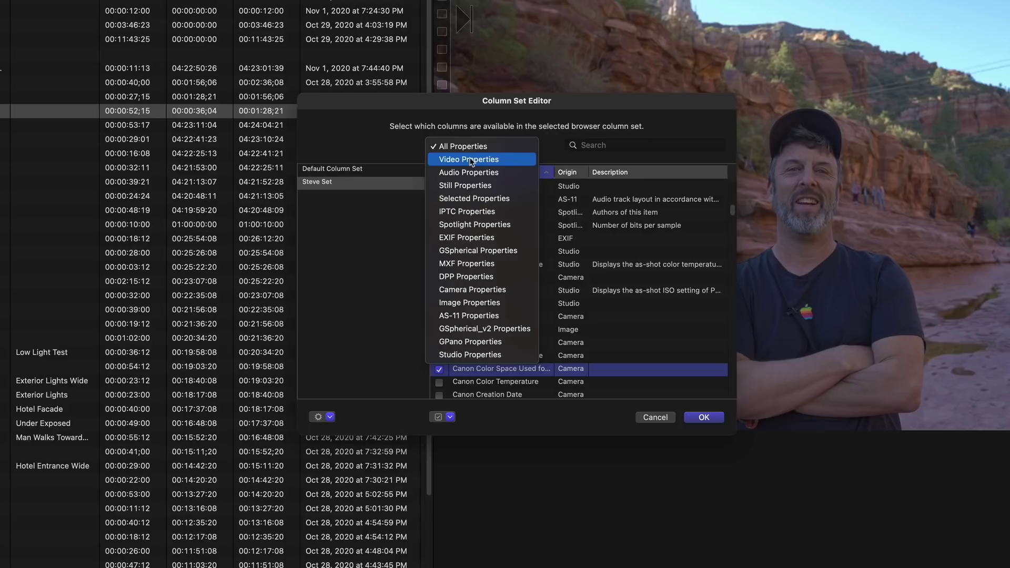
pyautogui.click(471, 161)
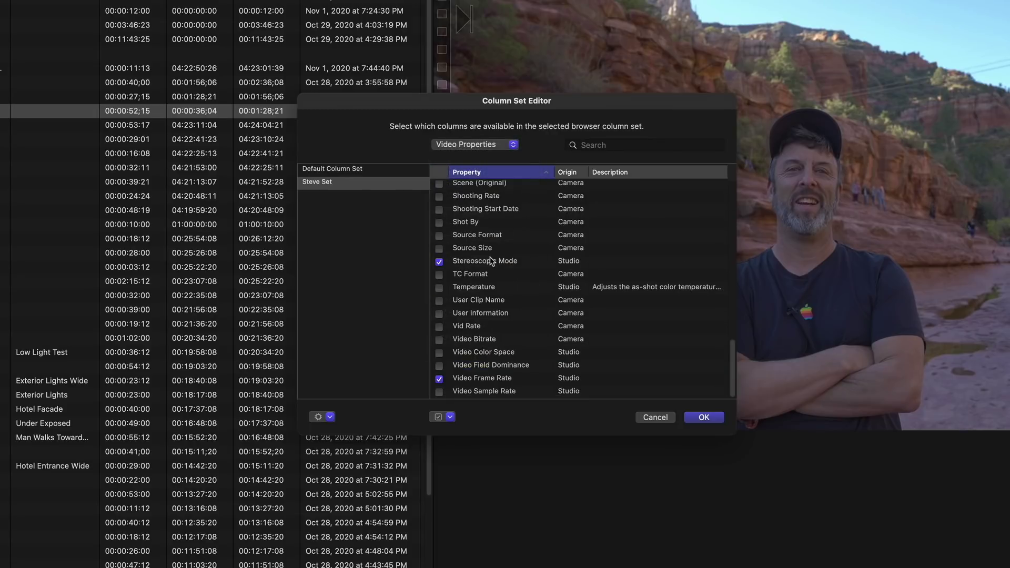
pyautogui.click(483, 145)
pyautogui.click(482, 159)
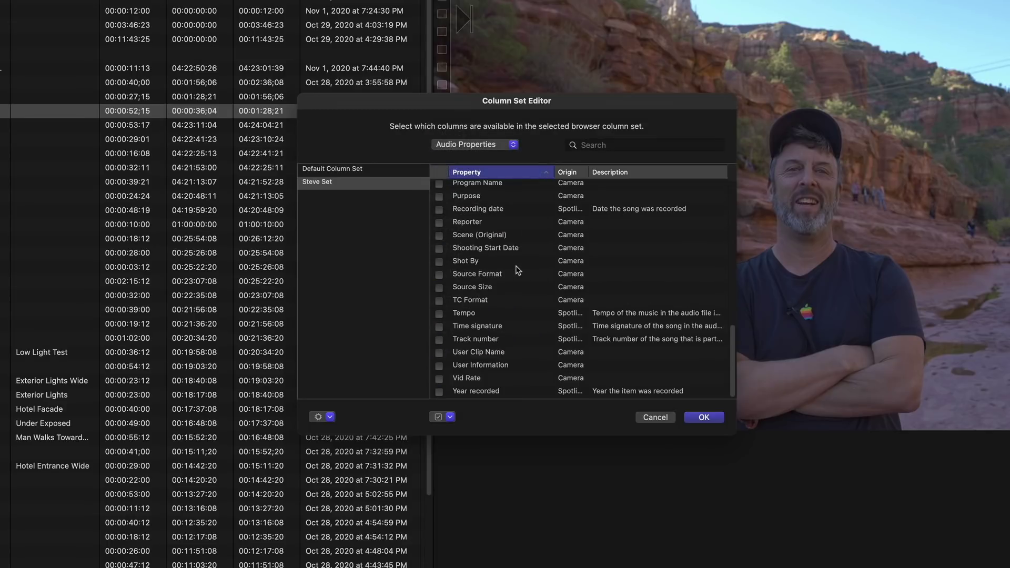
pyautogui.click(450, 417)
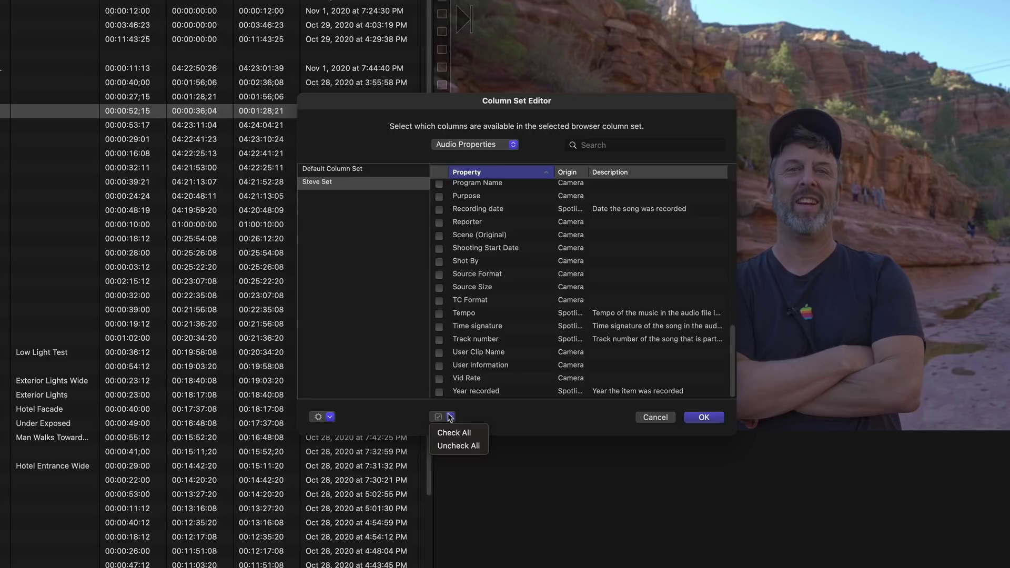
# Delete the copied column set from the gear menu
pyautogui.click(382, 417)
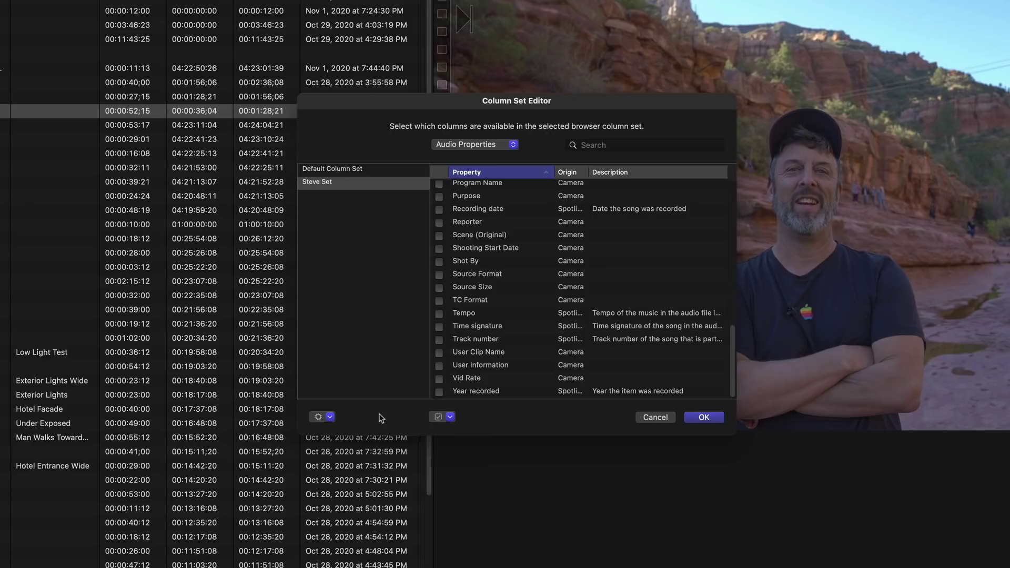
pyautogui.click(328, 416)
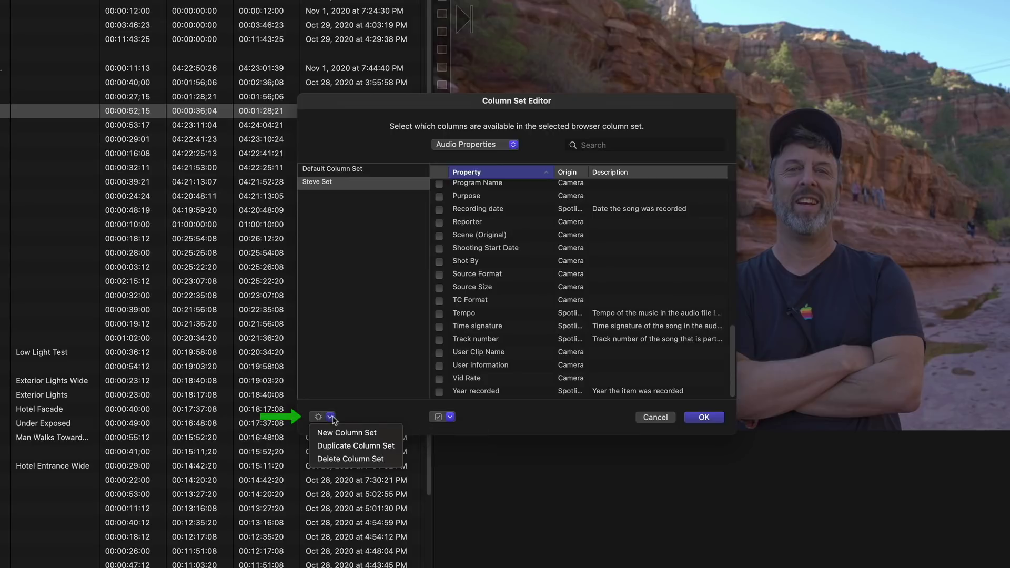
pyautogui.click(335, 459)
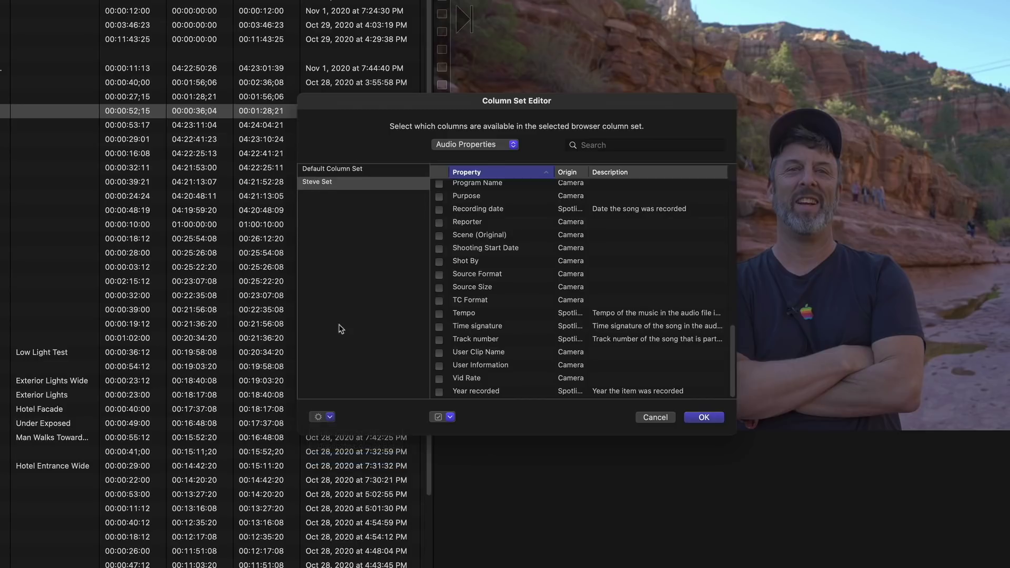
# Create a new column set named RT Set
pyautogui.click(330, 416)
pyautogui.click(337, 432)
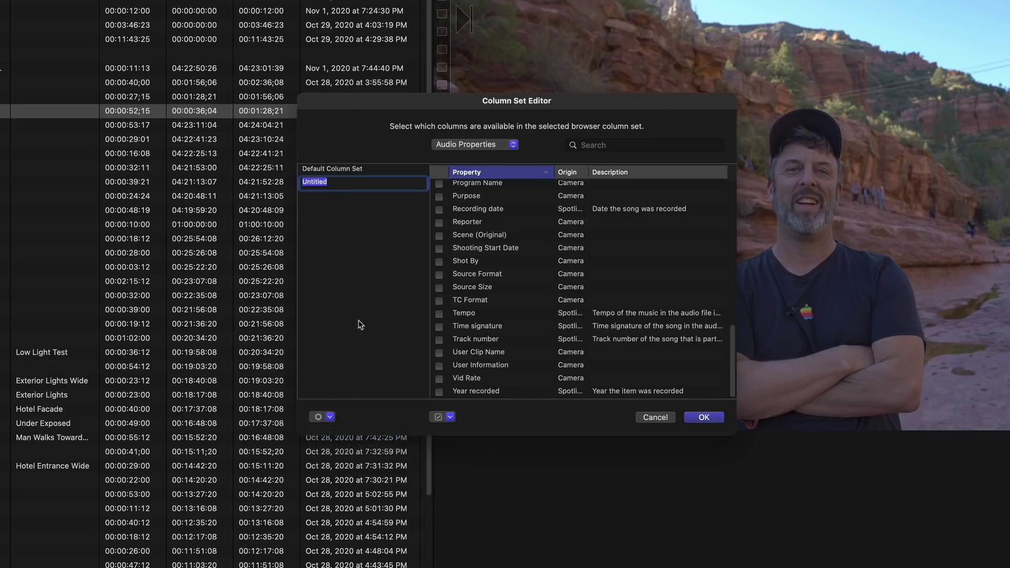
pyautogui.write('RT Set')
pyautogui.press('Return')
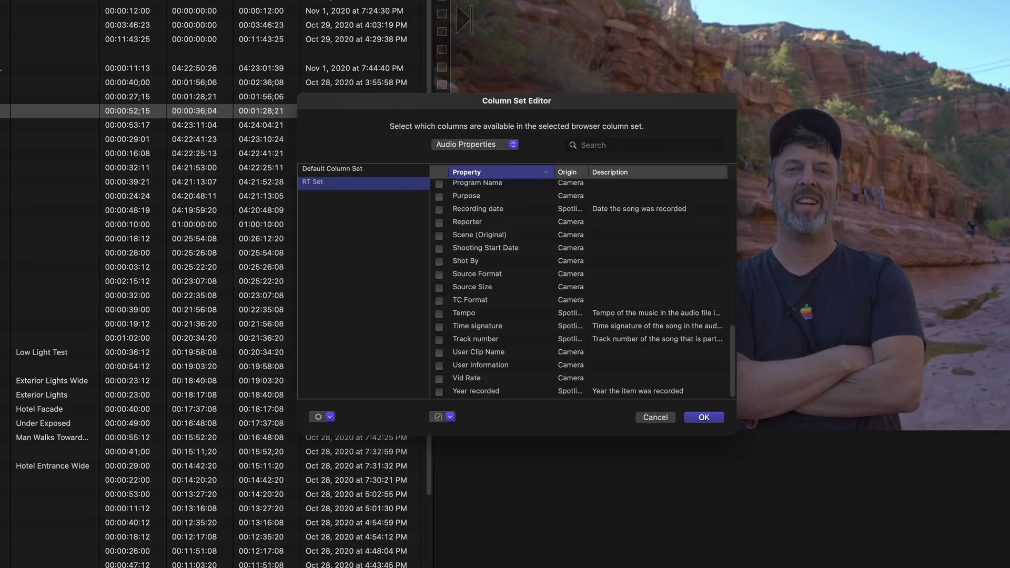
# From Studio properties, add Video Frame Rate, RAW to Log Conversion, Notes, Media Duration and Frame Size
pyautogui.click(486, 146)
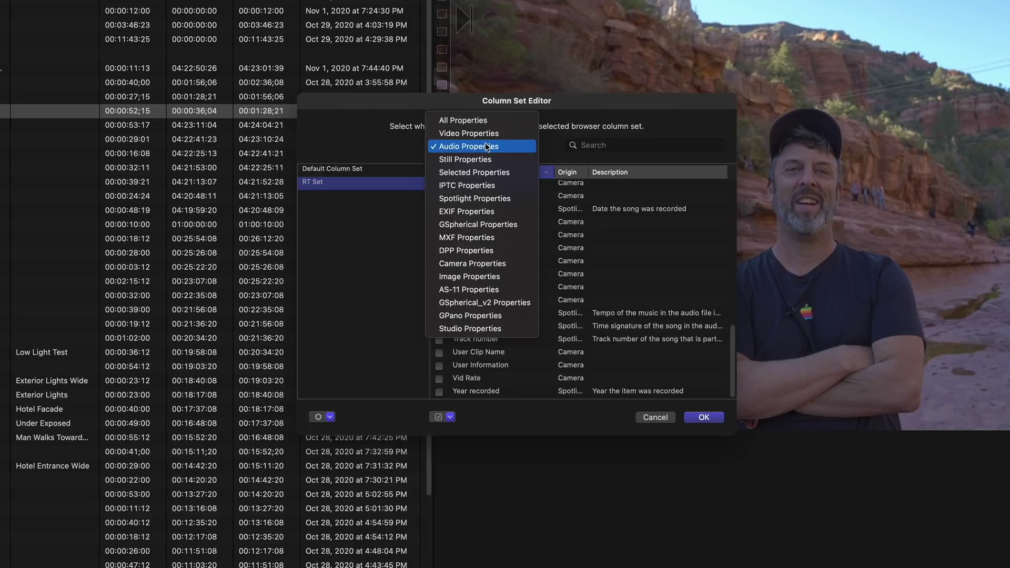
pyautogui.click(480, 329)
pyautogui.scroll(-5, 490, 359)
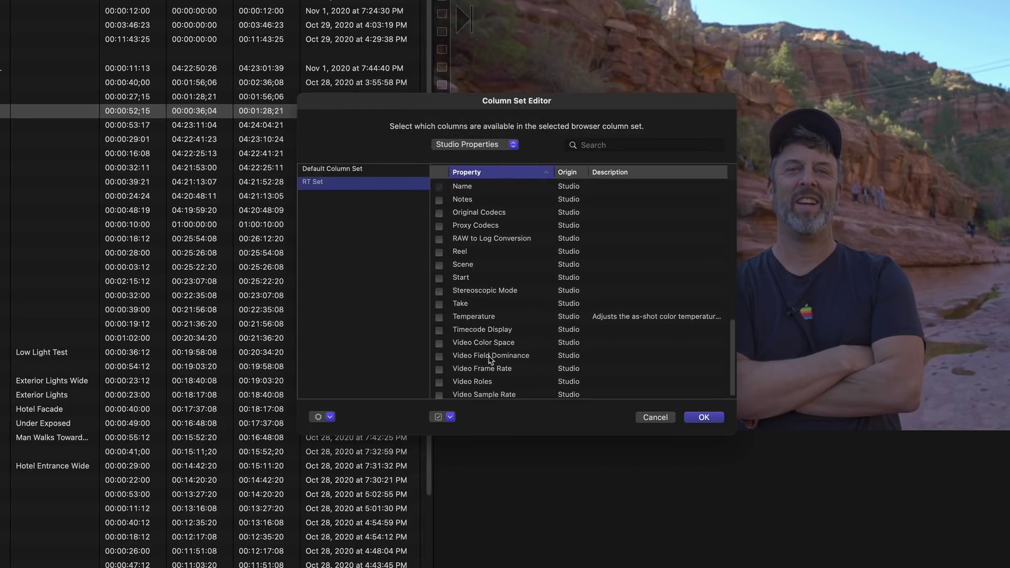
pyautogui.click(439, 366)
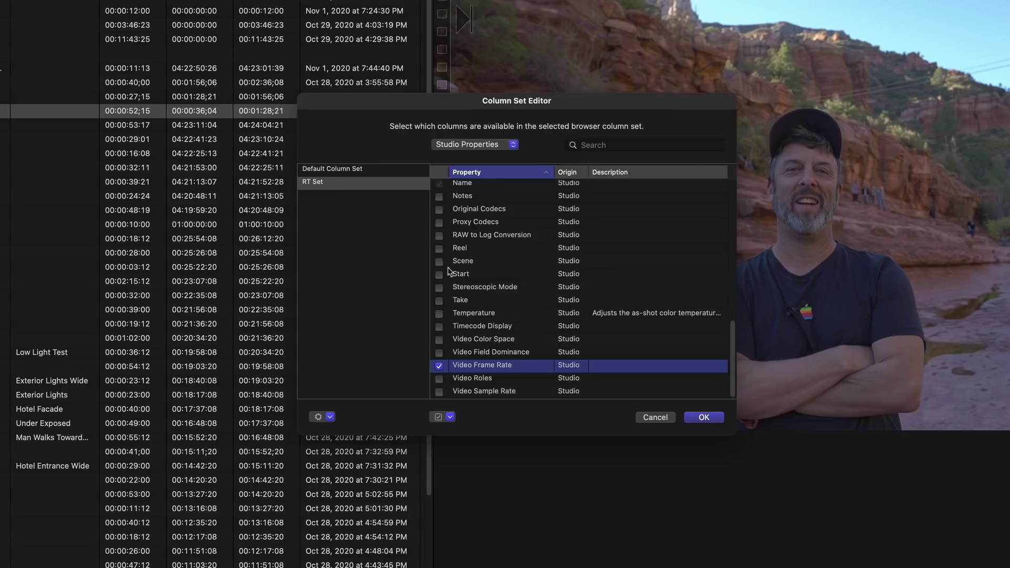
pyautogui.click(439, 235)
pyautogui.scroll(2, 472, 246)
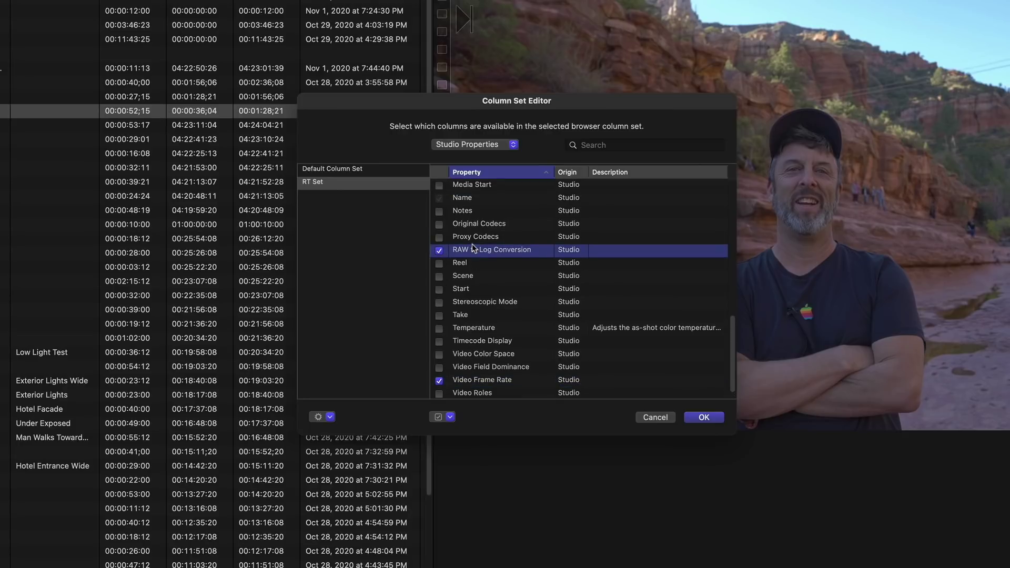
pyautogui.click(439, 227)
pyautogui.scroll(4, 487, 254)
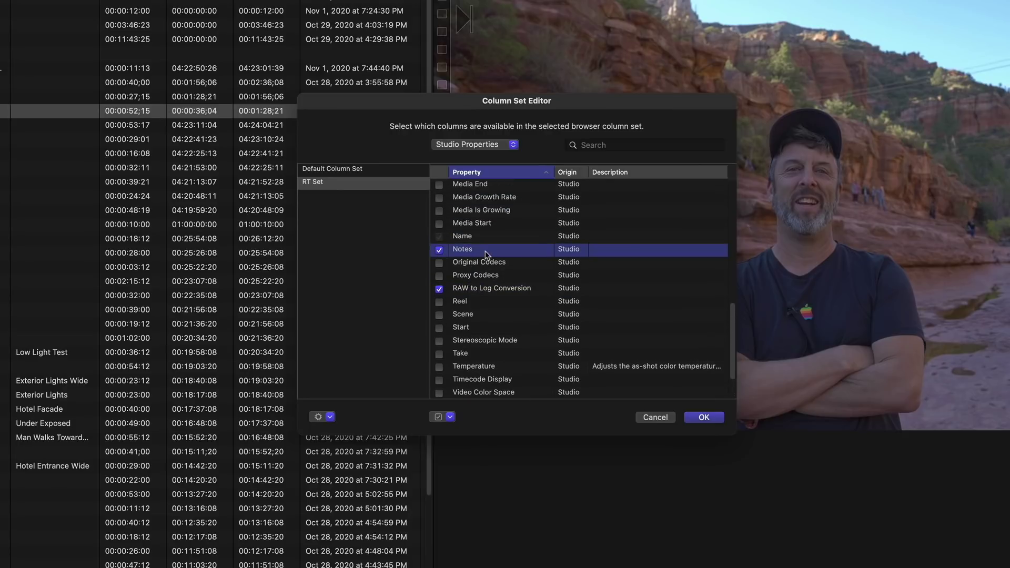
pyautogui.click(439, 203)
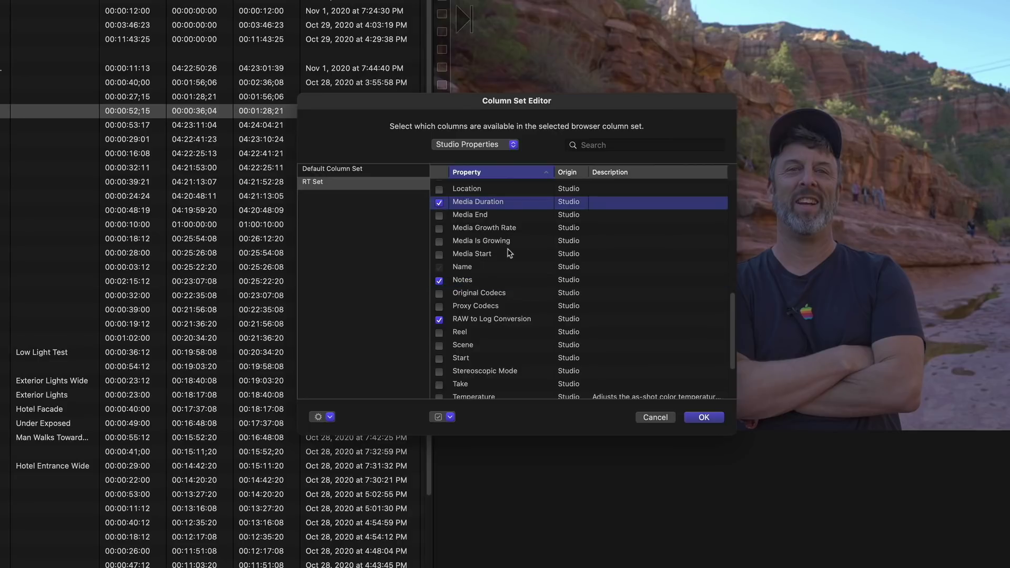
pyautogui.scroll(4, 441, 211)
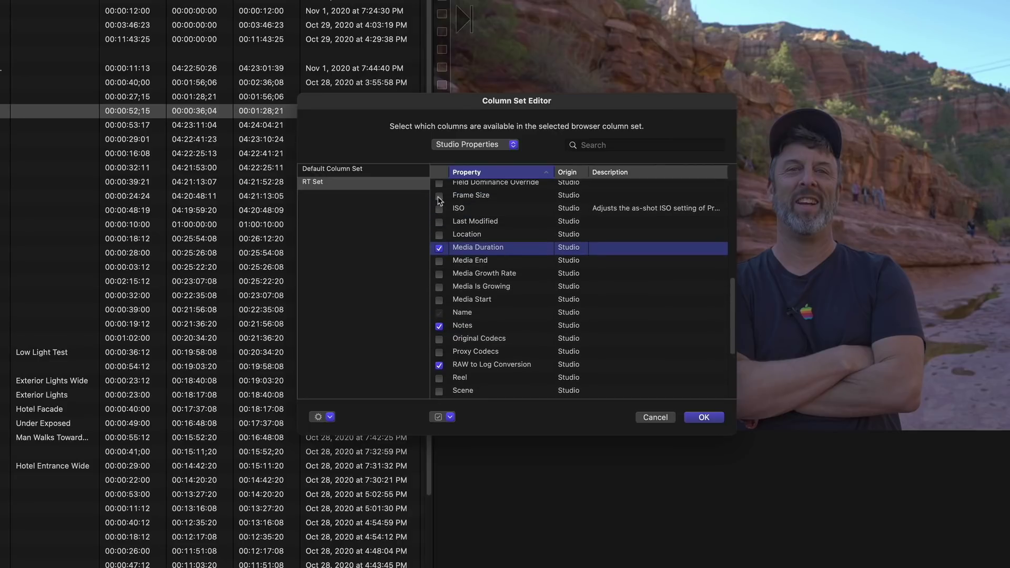
pyautogui.click(439, 196)
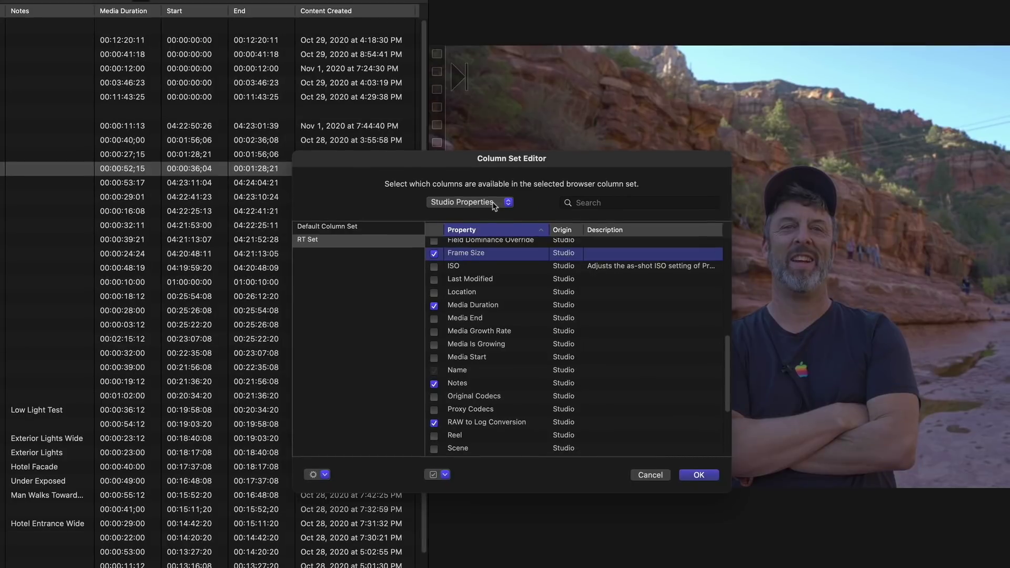
# From Video properties, add Source Size, Source Format and Original Name, then save RT Set
pyautogui.click(473, 165)
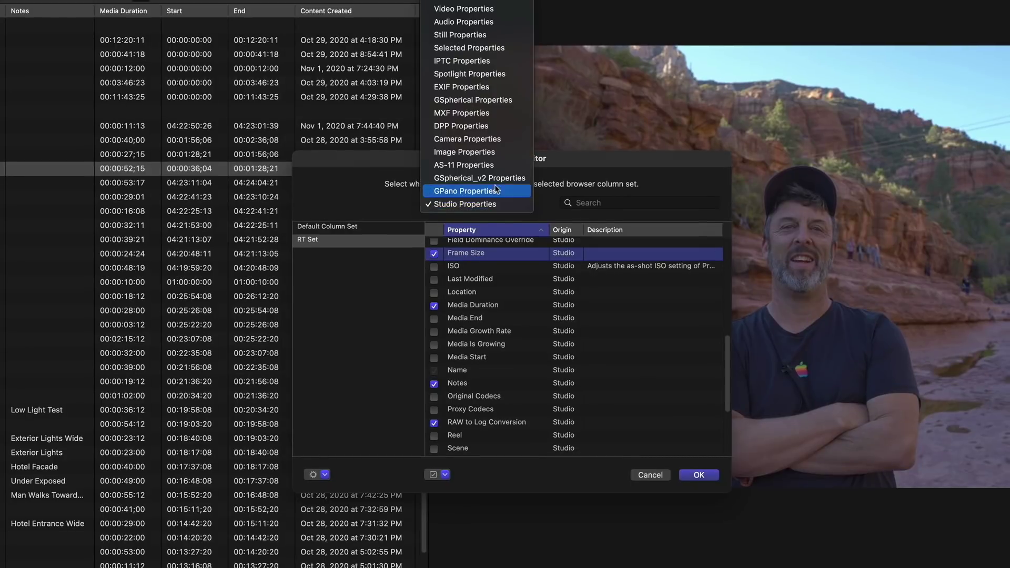
pyautogui.click(473, 8)
pyautogui.scroll(-5, 524, 346)
pyautogui.scroll(-10, 524, 346)
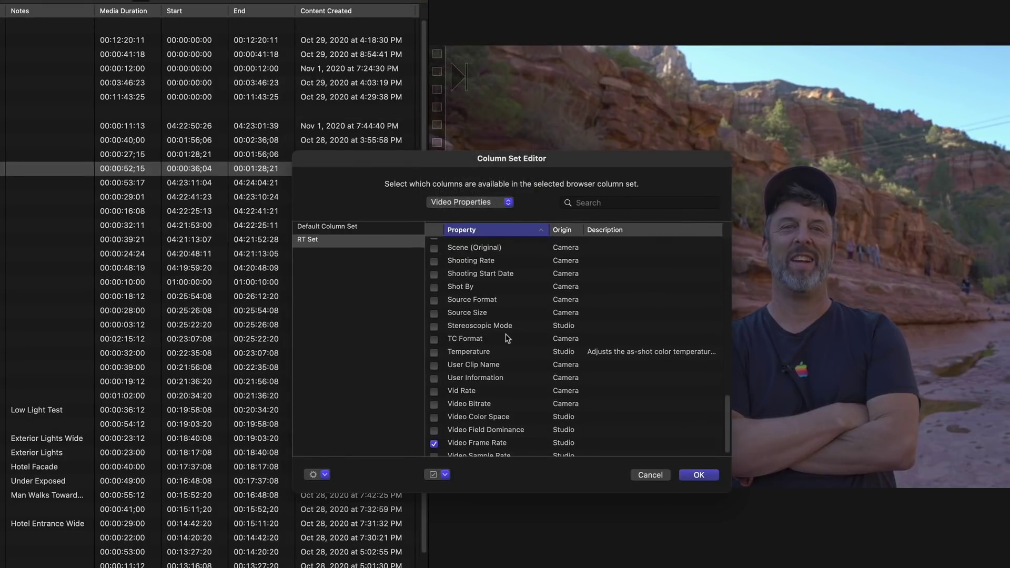
pyautogui.click(434, 314)
pyautogui.click(433, 301)
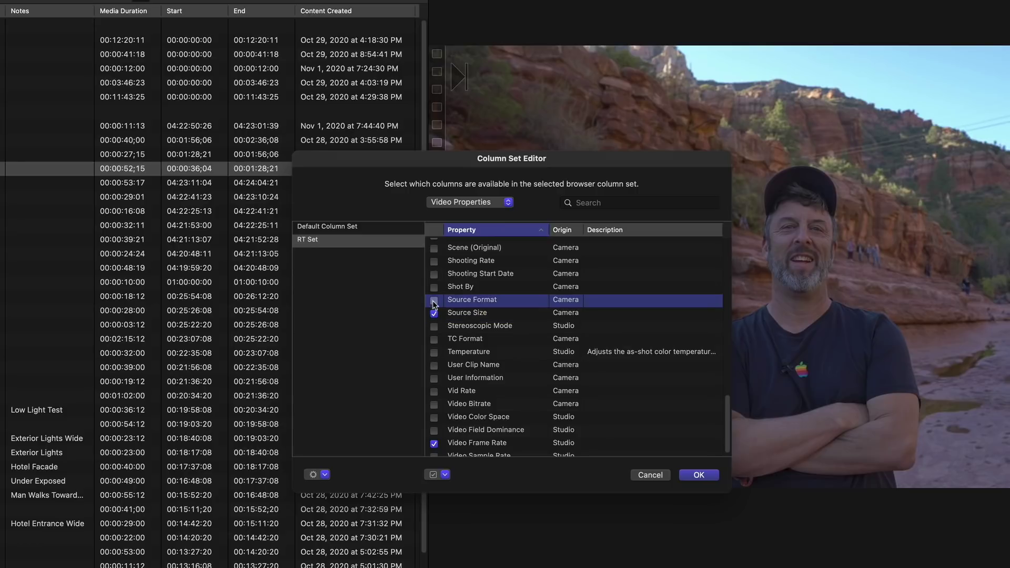
pyautogui.scroll(4, 470, 326)
pyautogui.click(433, 262)
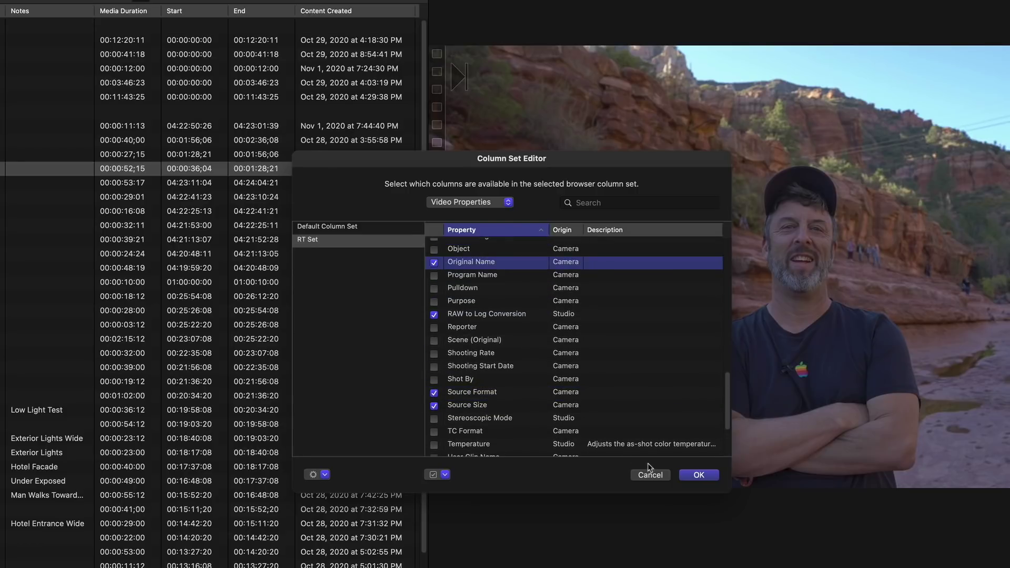
pyautogui.click(688, 478)
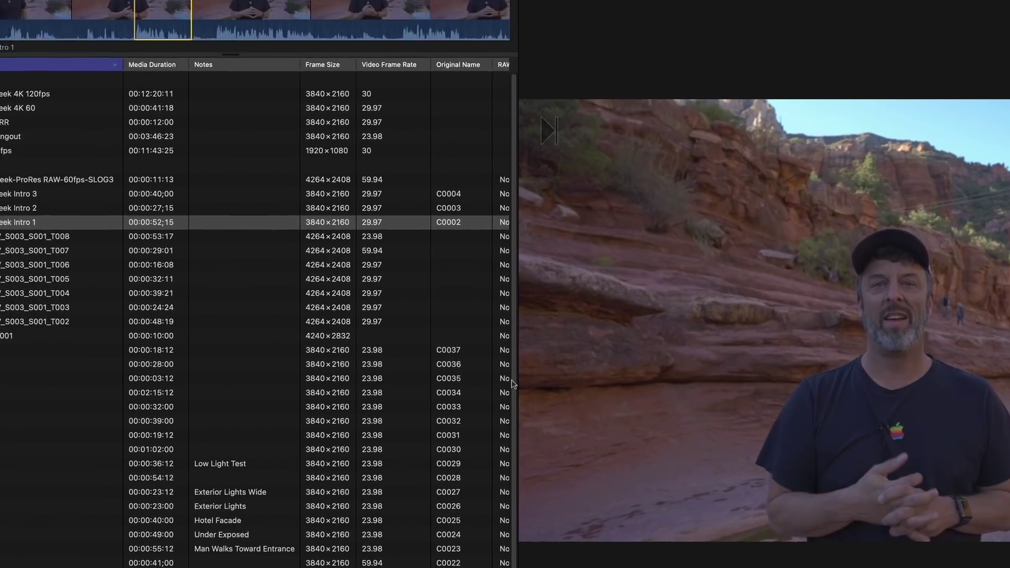
# Search the column editor for 'codec', add Codecs to RT Set and check the new column
pyautogui.hscroll(5, 532, 389)
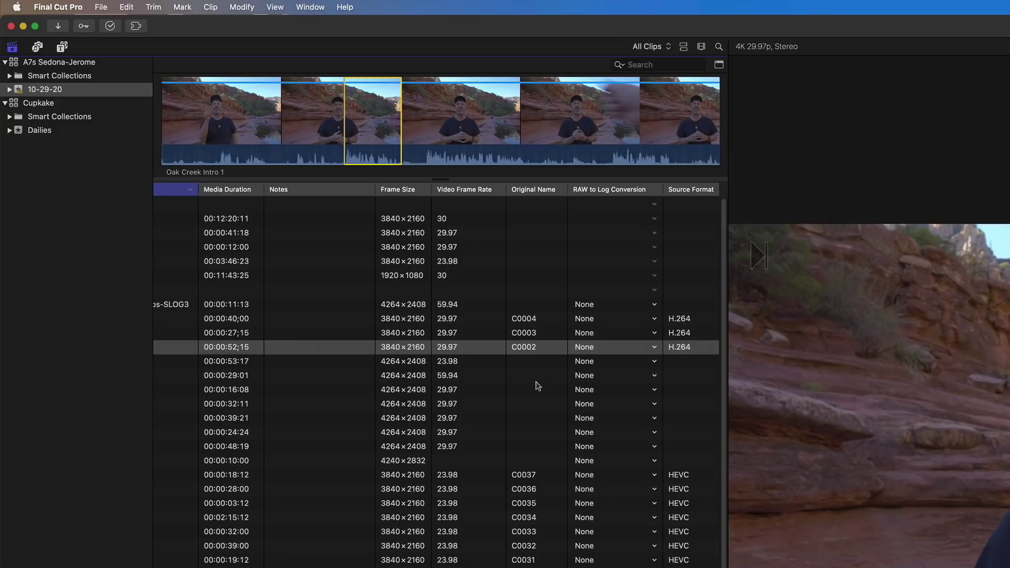
pyautogui.rightClick(579, 189)
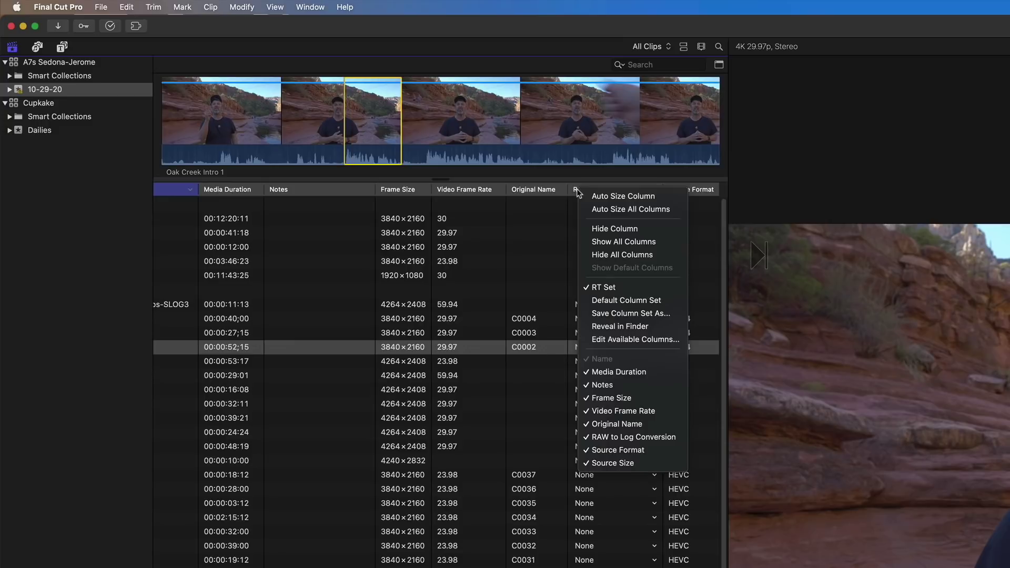
pyautogui.click(597, 339)
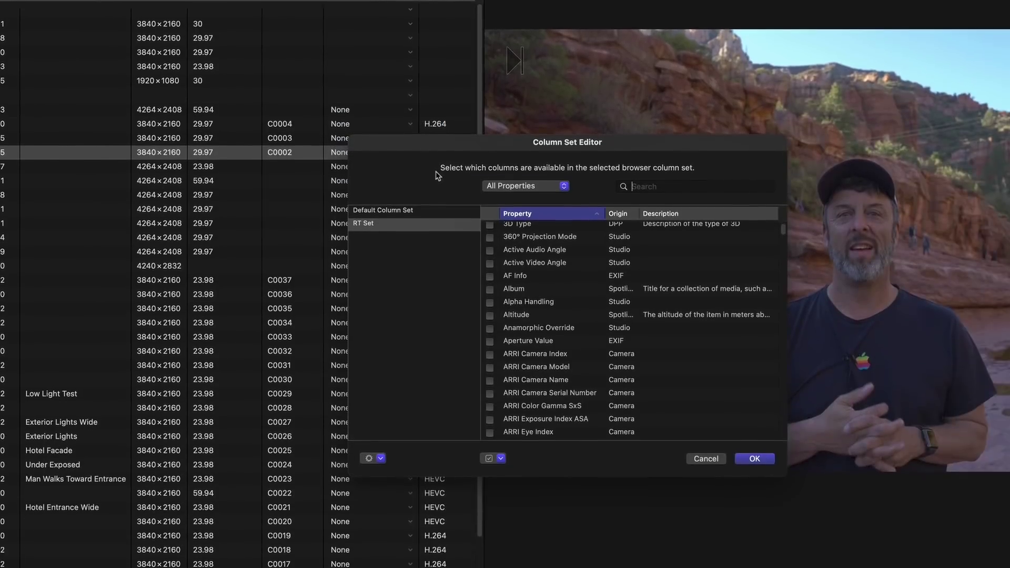
pyautogui.write('codec')
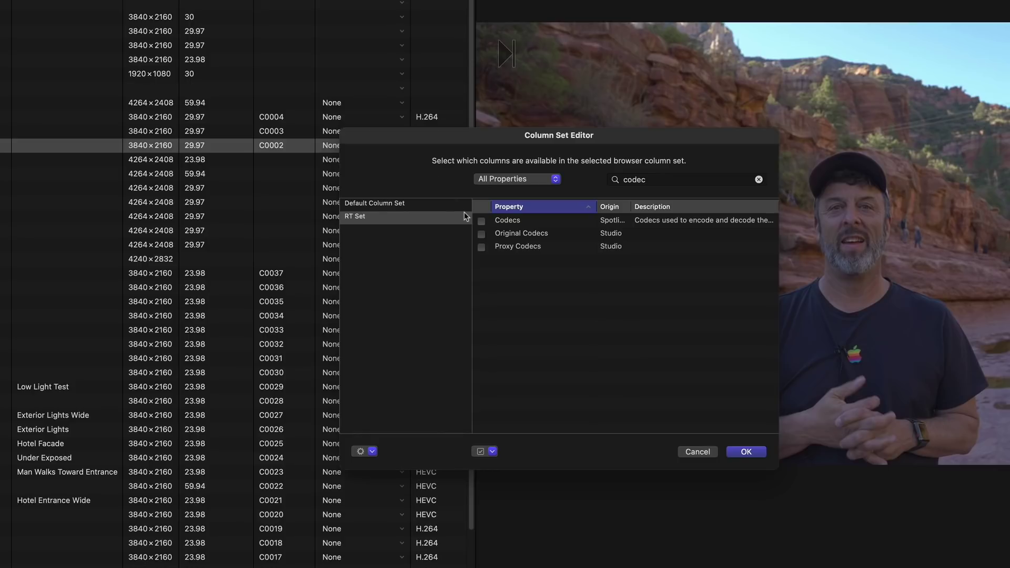
pyautogui.click(481, 222)
pyautogui.click(736, 452)
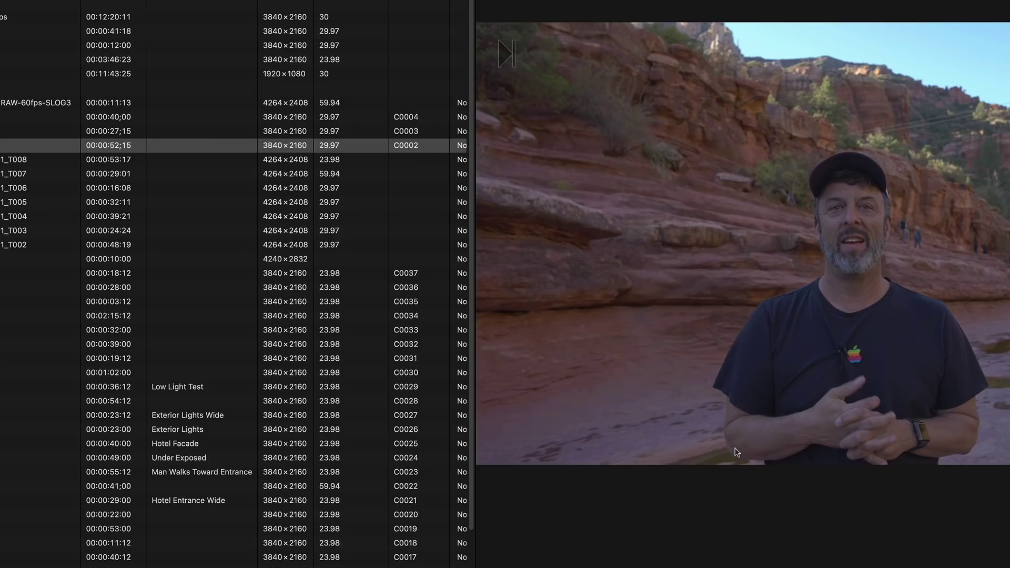
pyautogui.hscroll(6, 683, 248)
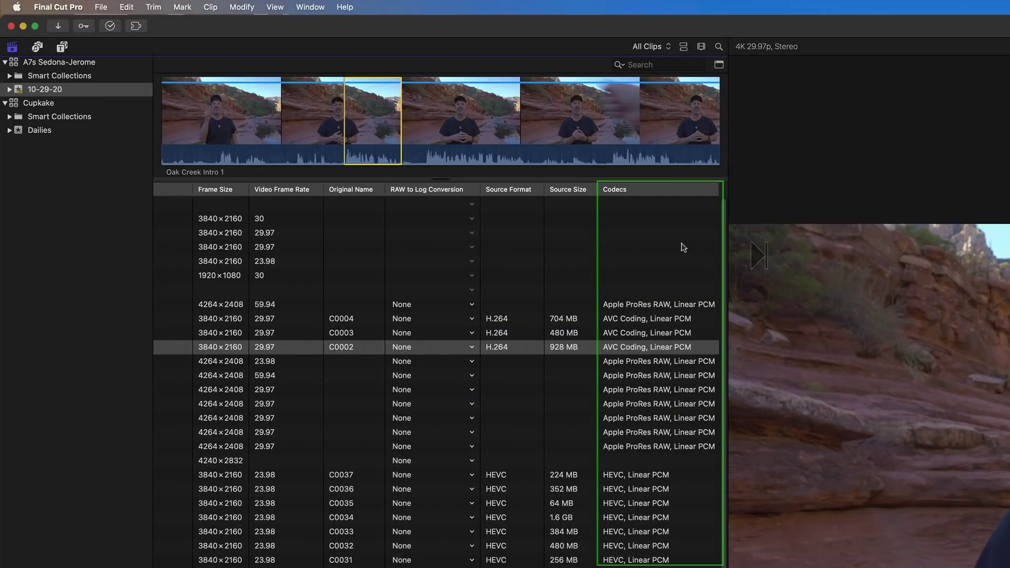
# Drag Notes beside Name, and Original Name and RAW to Log Conversion ahead of Frame Size
pyautogui.hscroll(-6, 683, 247)
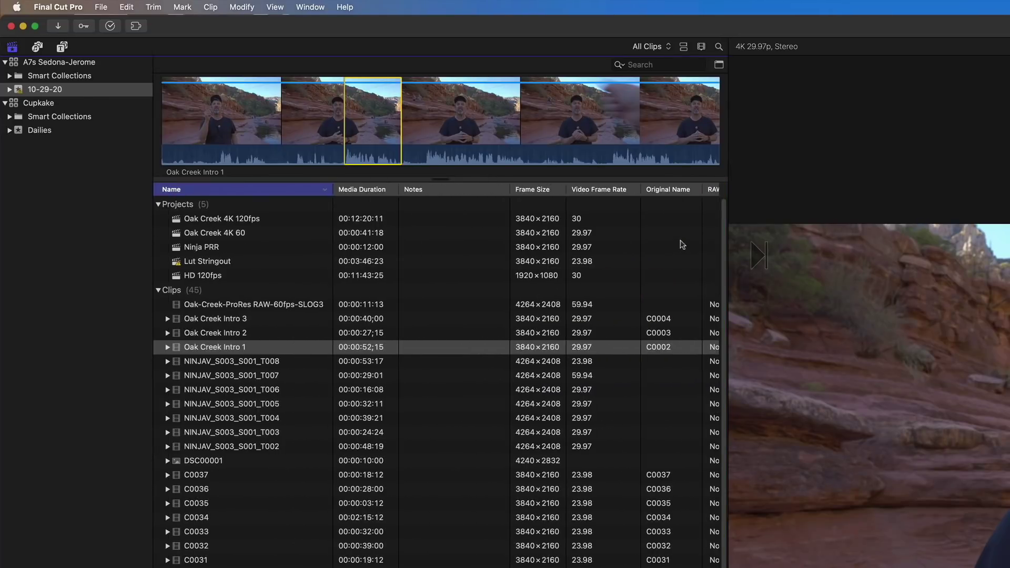
pyautogui.moveTo(445, 197); pyautogui.dragTo(378, 196)
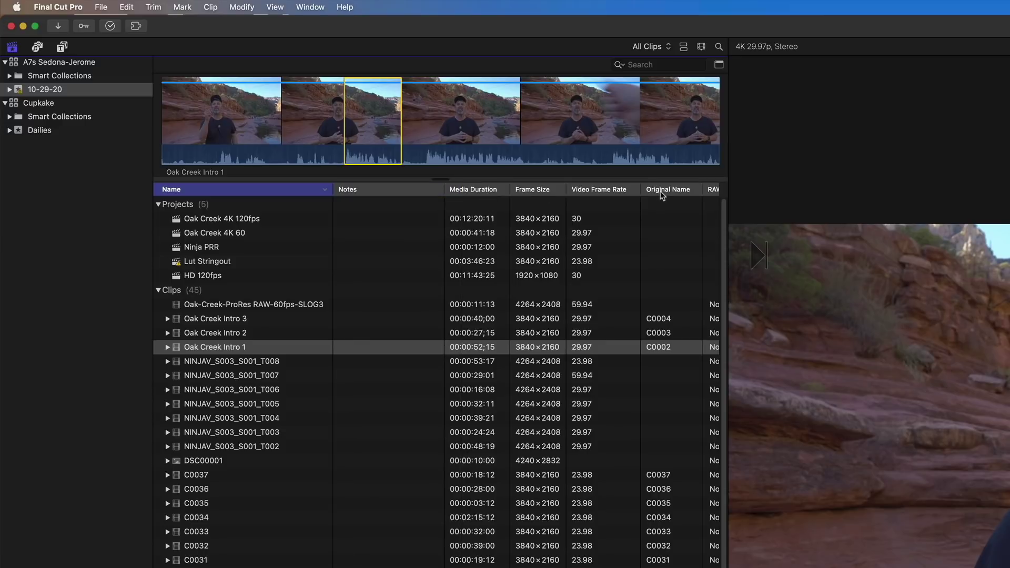
pyautogui.moveTo(664, 195); pyautogui.dragTo(578, 199)
pyautogui.moveTo(712, 189); pyautogui.dragTo(590, 206)
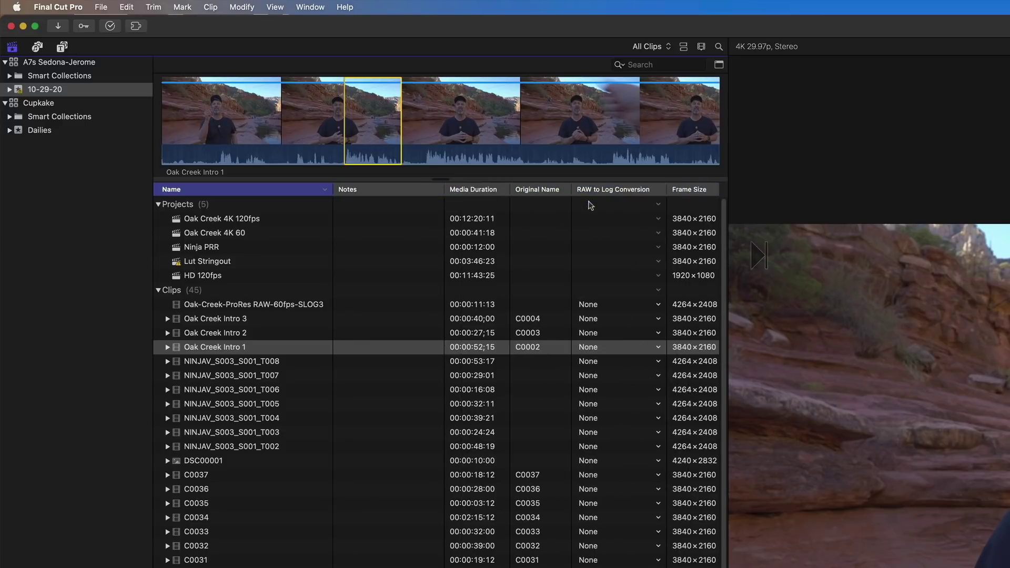
pyautogui.rightClick(588, 193)
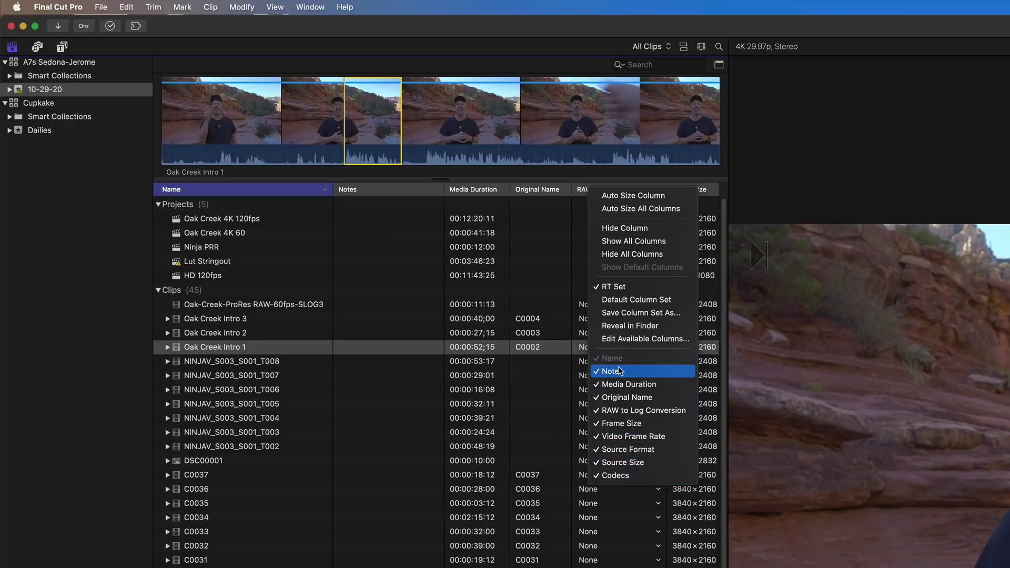
# Save the current column layout as a new set named RT Set, which becomes RT Set 2
pyautogui.click(647, 316)
pyautogui.write('RT Set')
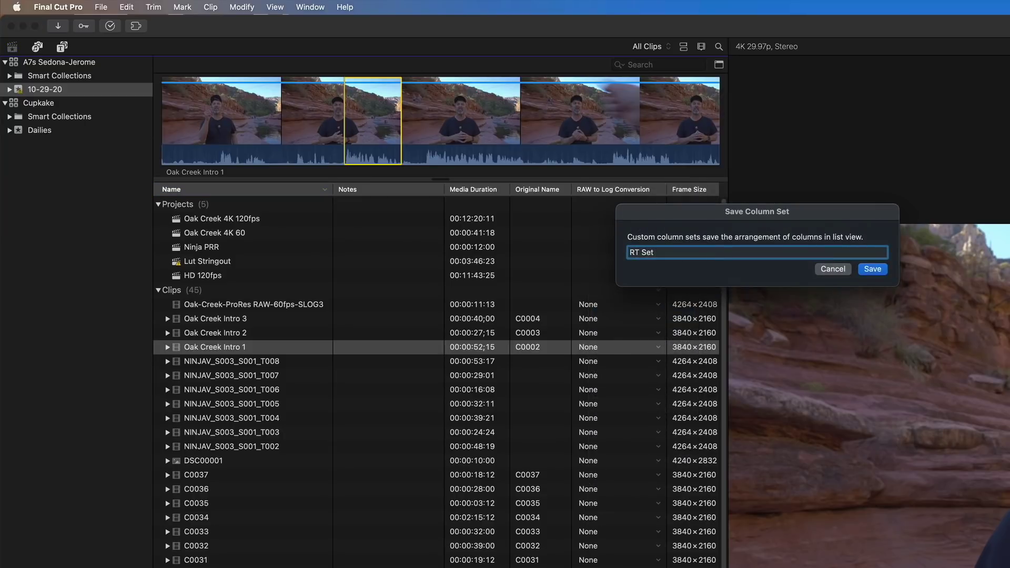
pyautogui.press('Return')
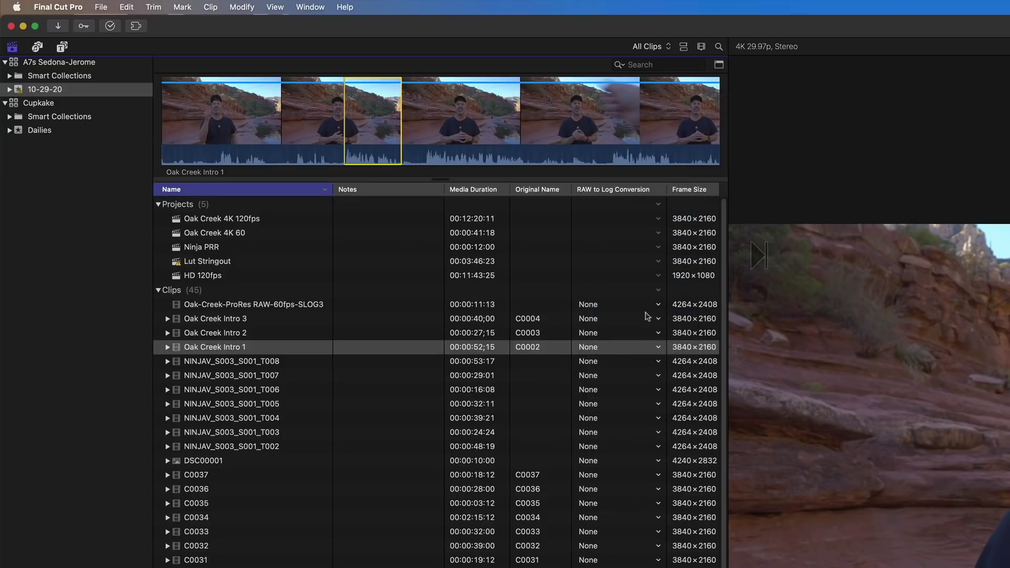
pyautogui.rightClick(663, 196)
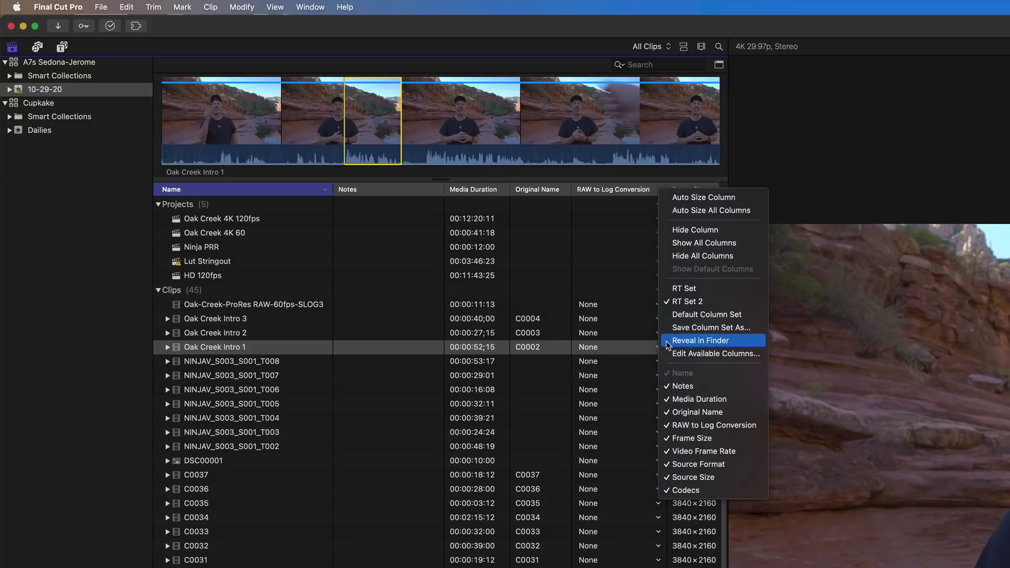
pyautogui.click(650, 344)
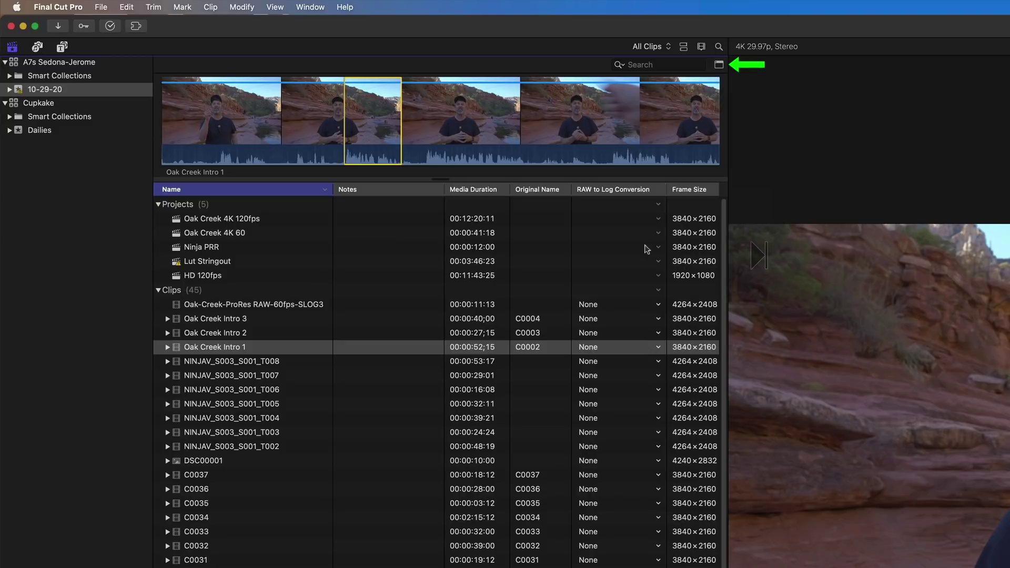
# Add a Media Representation filter rule set to Proxy Is Available
pyautogui.click(718, 66)
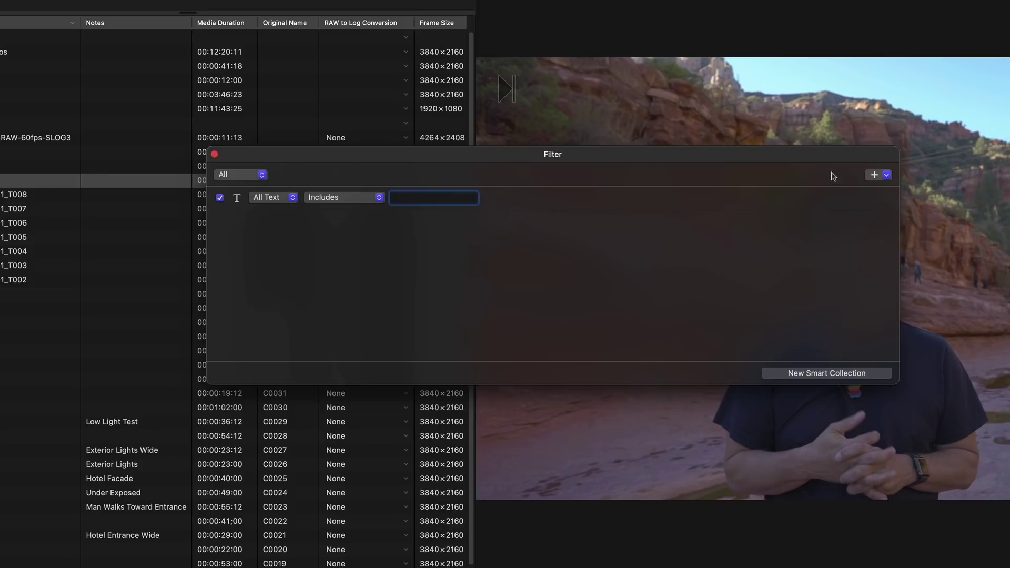
pyautogui.click(876, 176)
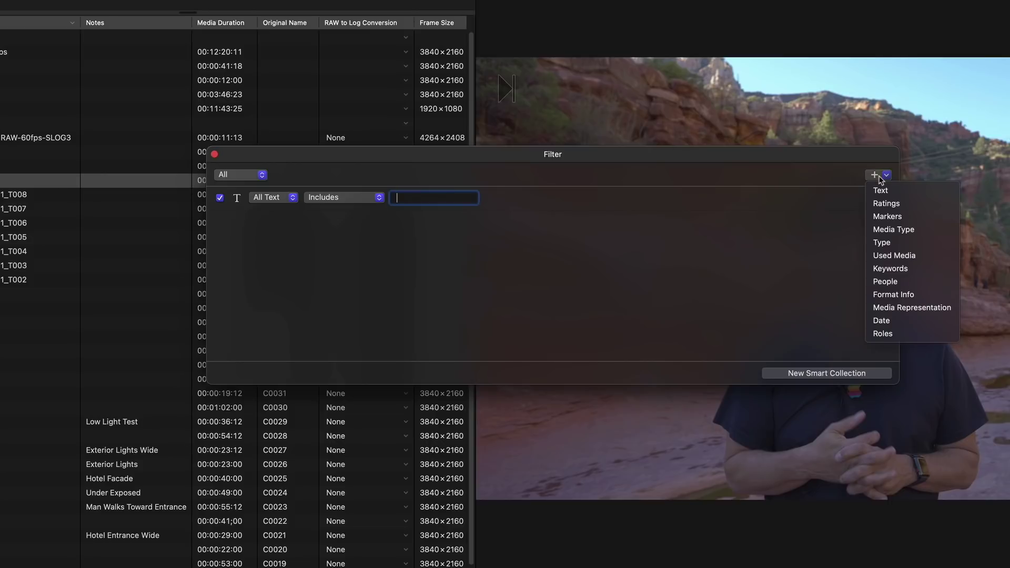
pyautogui.click(873, 307)
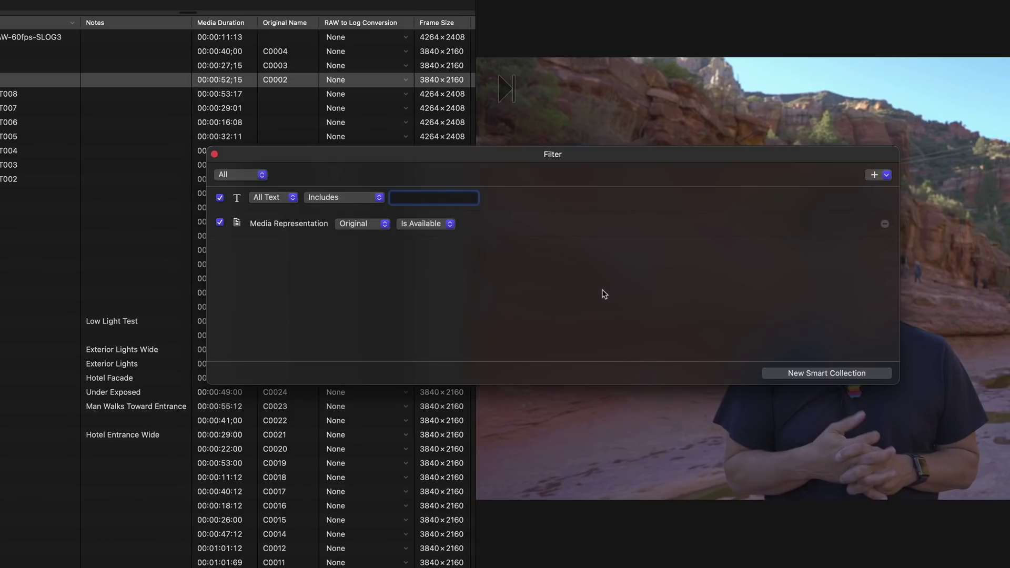
pyautogui.click(372, 224)
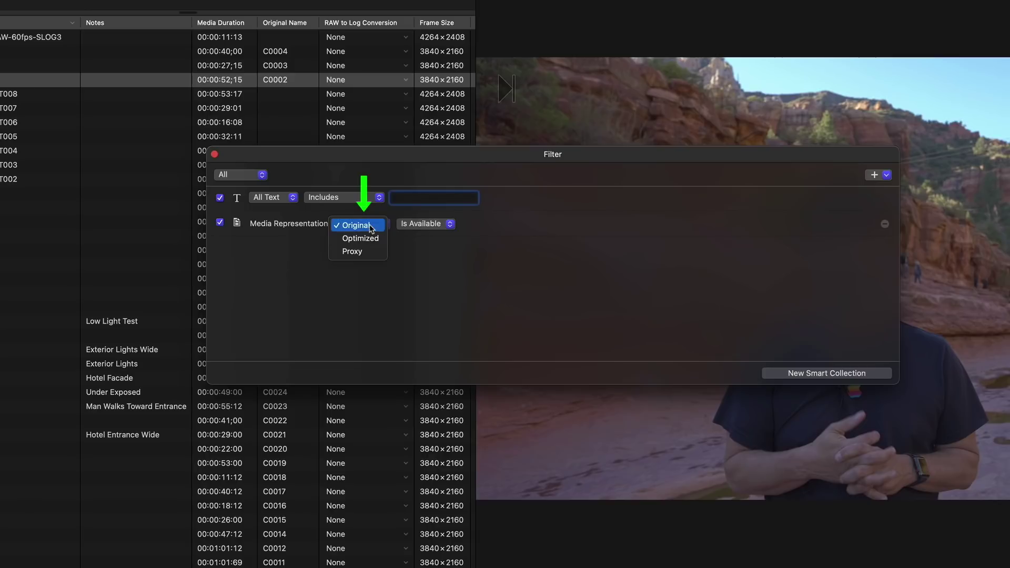
pyautogui.click(368, 252)
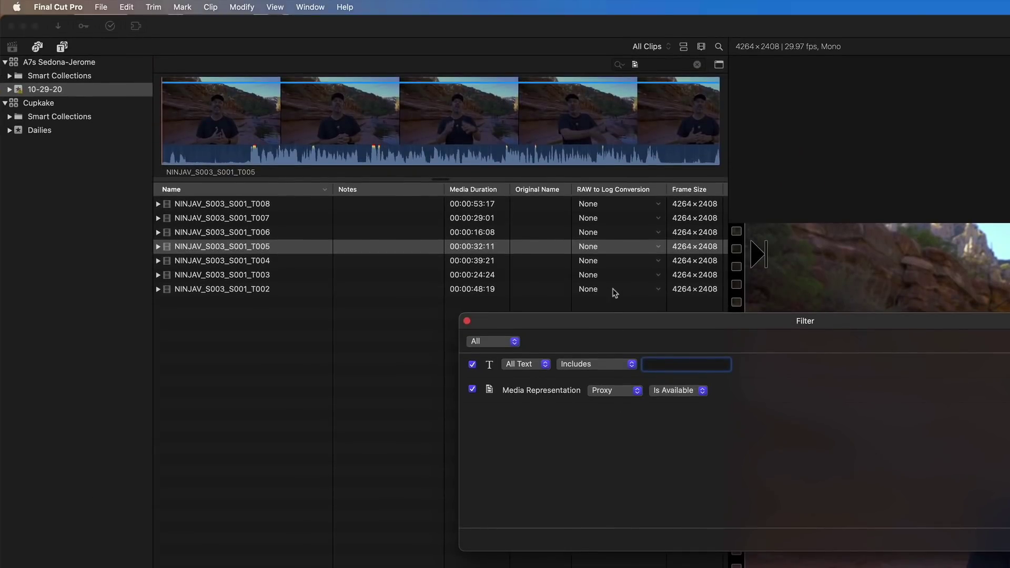
# Filter for Original media that Is Missing, then select clip C0013 to see its Missing File
pyautogui.click(612, 392)
pyautogui.click(613, 368)
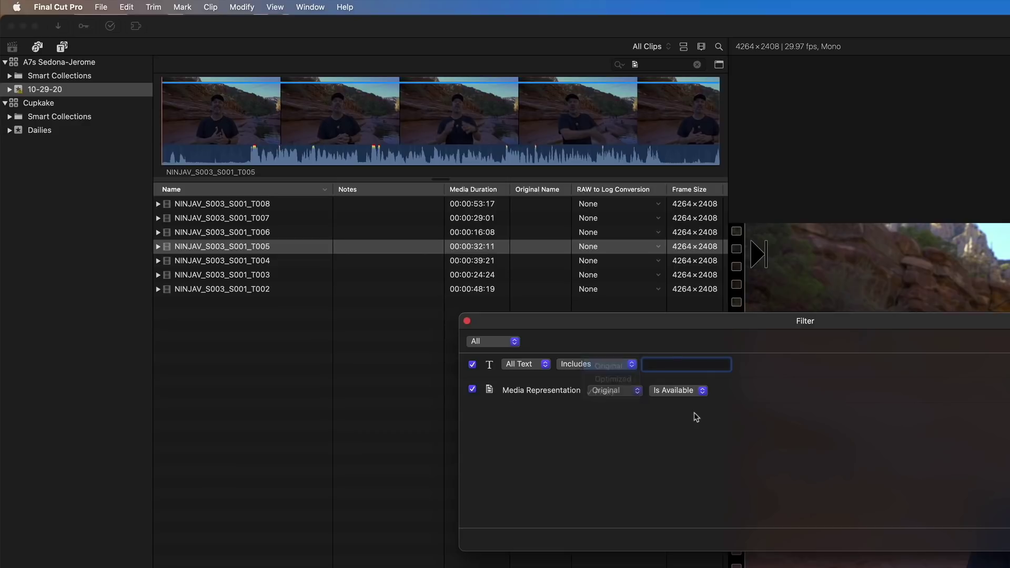
pyautogui.click(695, 393)
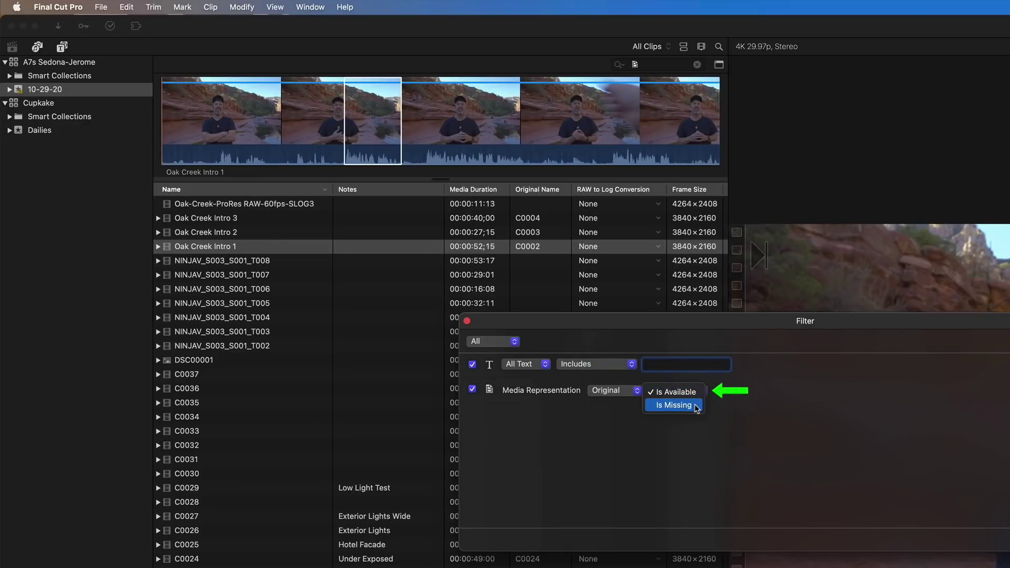
pyautogui.click(695, 405)
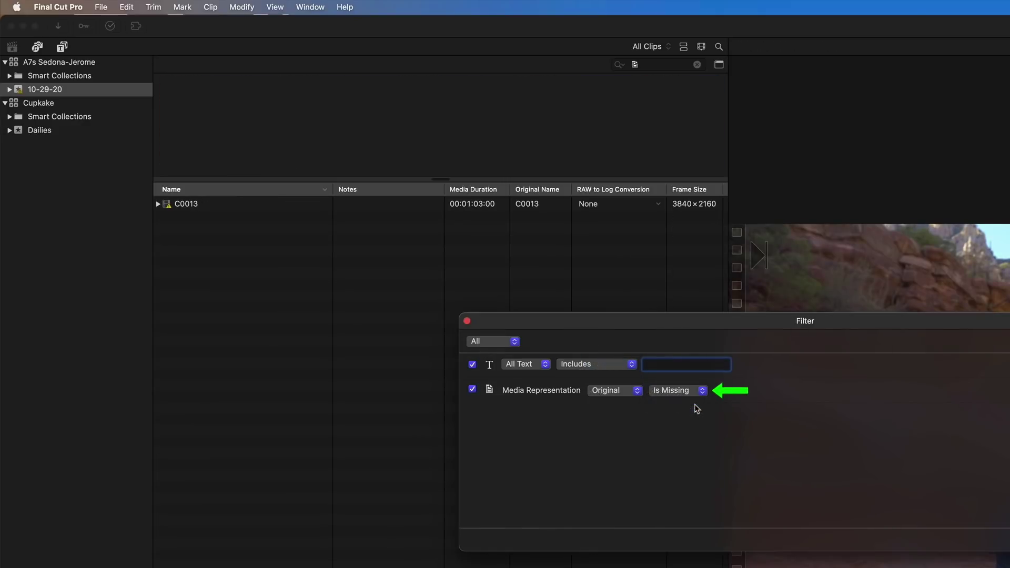
pyautogui.click(542, 209)
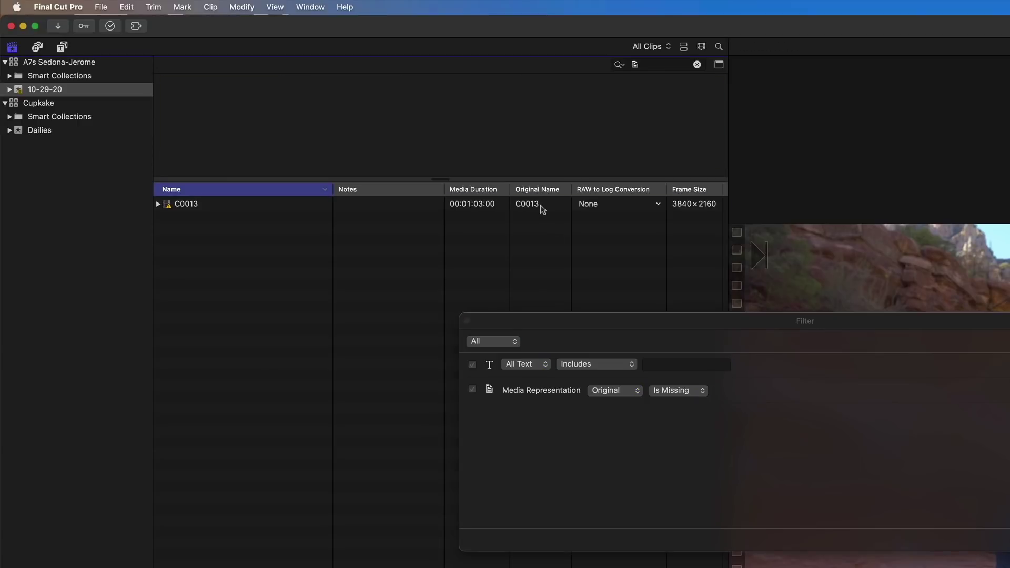
pyautogui.click(542, 209)
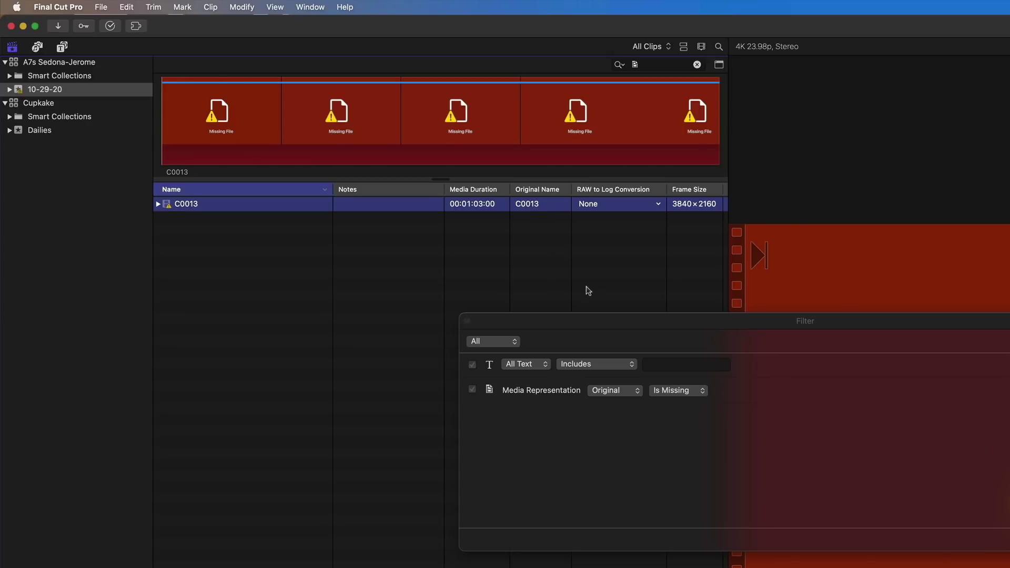
# Add a Markers rule to the browser filter and open its marker-type pop-up
pyautogui.click(917, 307)
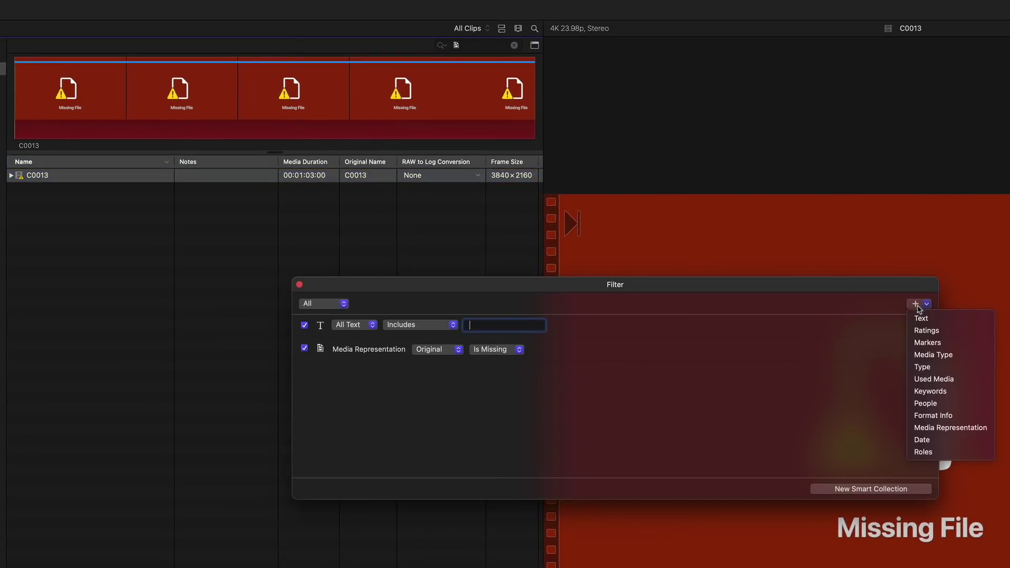
pyautogui.click(927, 342)
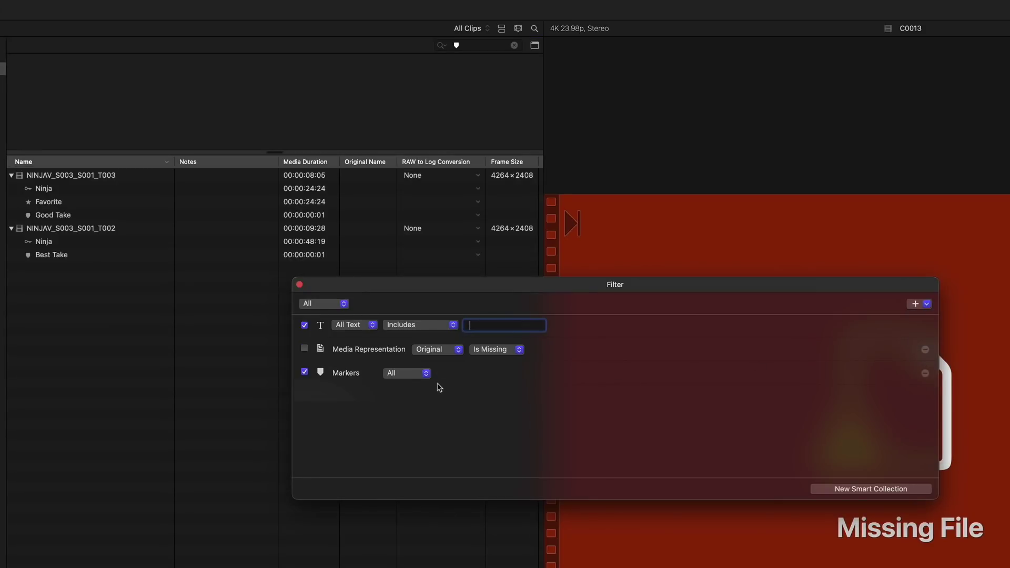
pyautogui.click(416, 374)
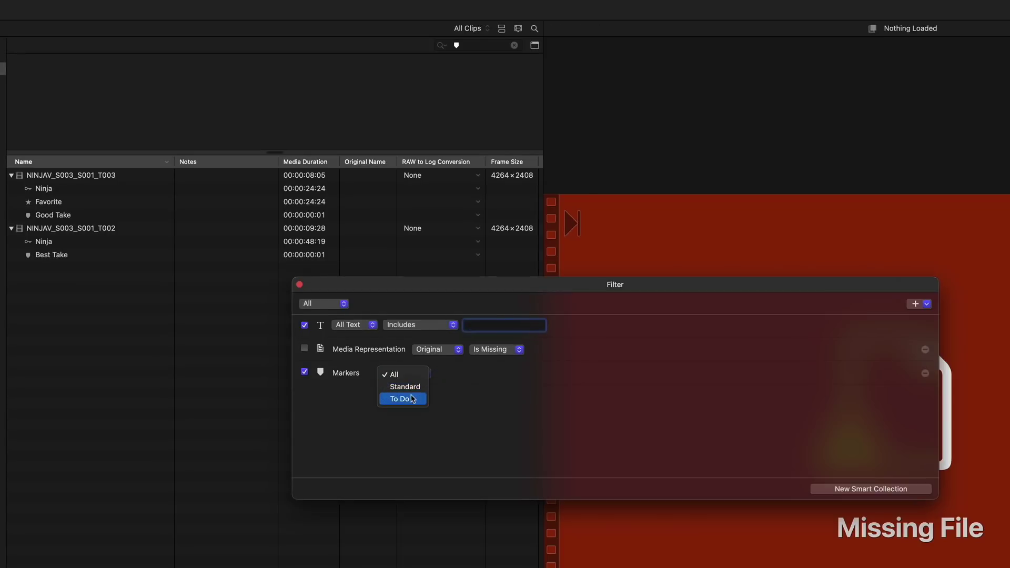